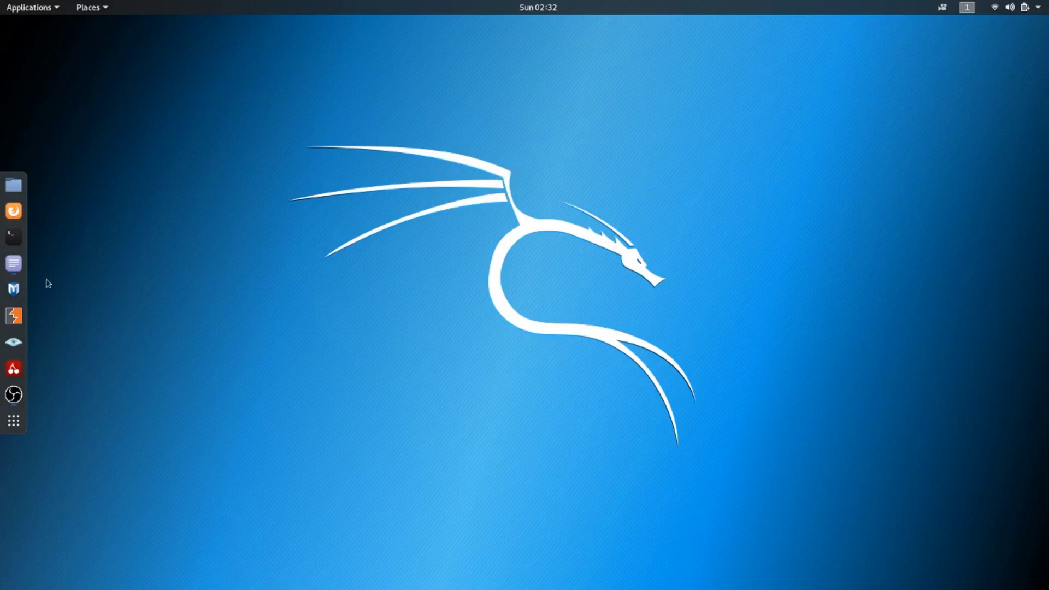
Open a Terminal window and run iwconfig to list the wireless interfaces
left_click(13, 244)
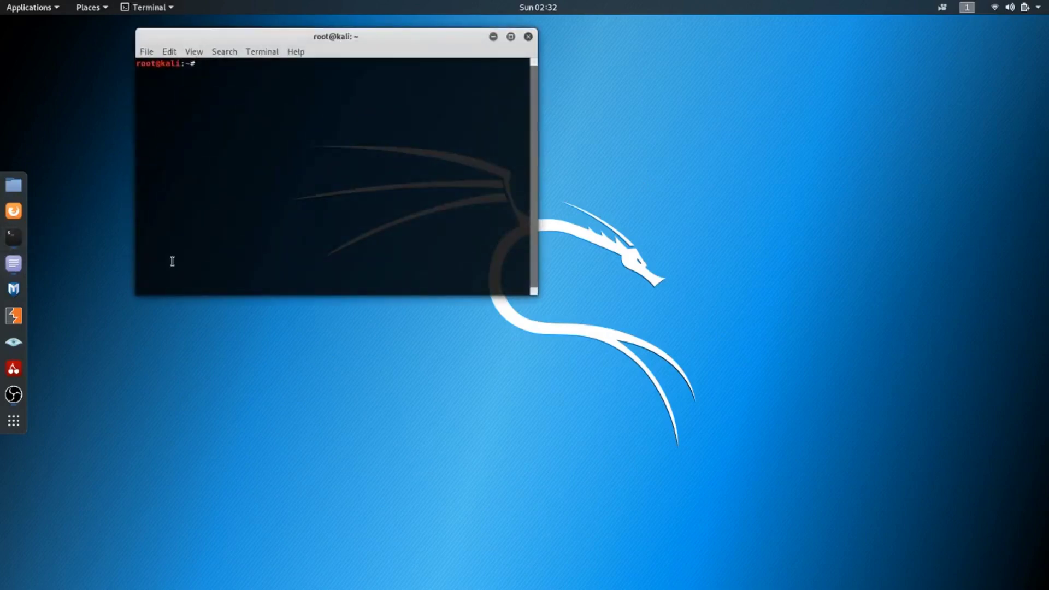
type("iwconfig")
key("Return")
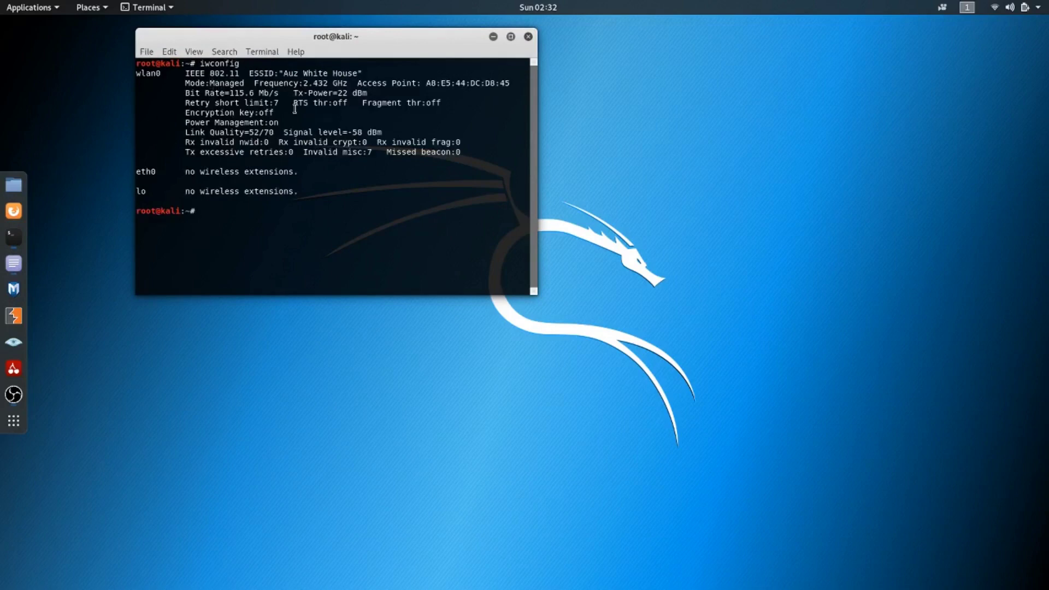
Enter the command sudo iwconfig wlan0 at the prompt for the wireless interface
type("sudo iwconfig wlan0 mode monito")
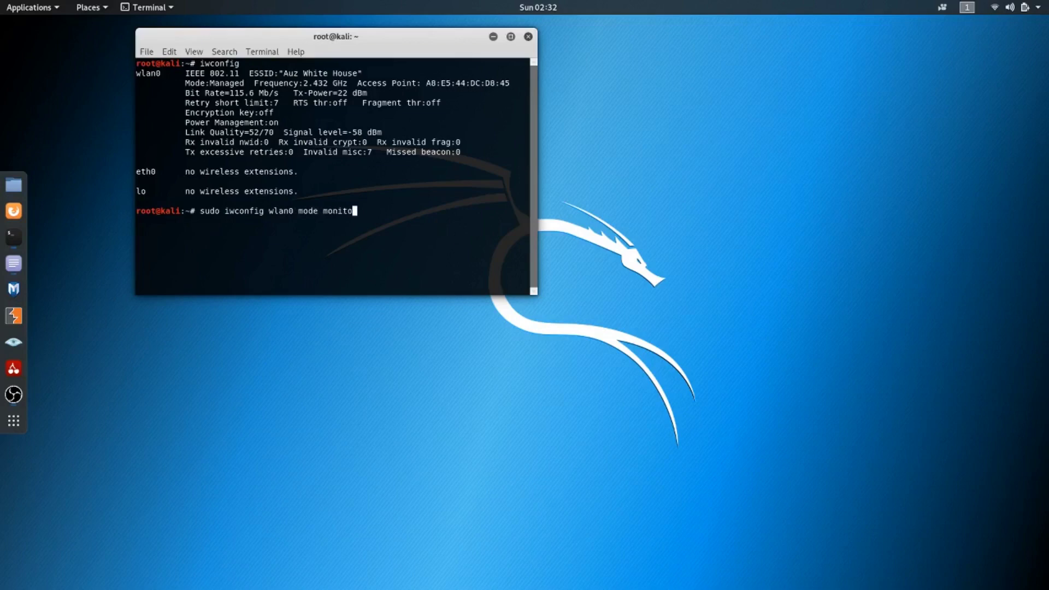
Try to switch the wlan0 interface to monitor mode by running sudo iwconfig wlan0 mode monitor
key("Return")
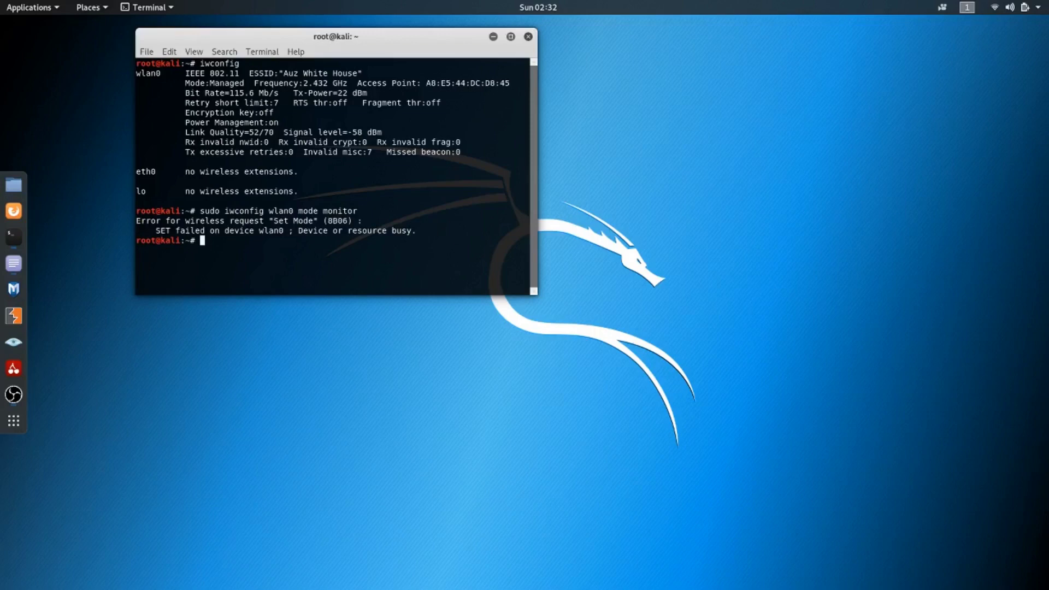
Bring the wlan0 interface down by running sudo ifconfig wlan0 down
type("sudo ifconfig wlan0 ")
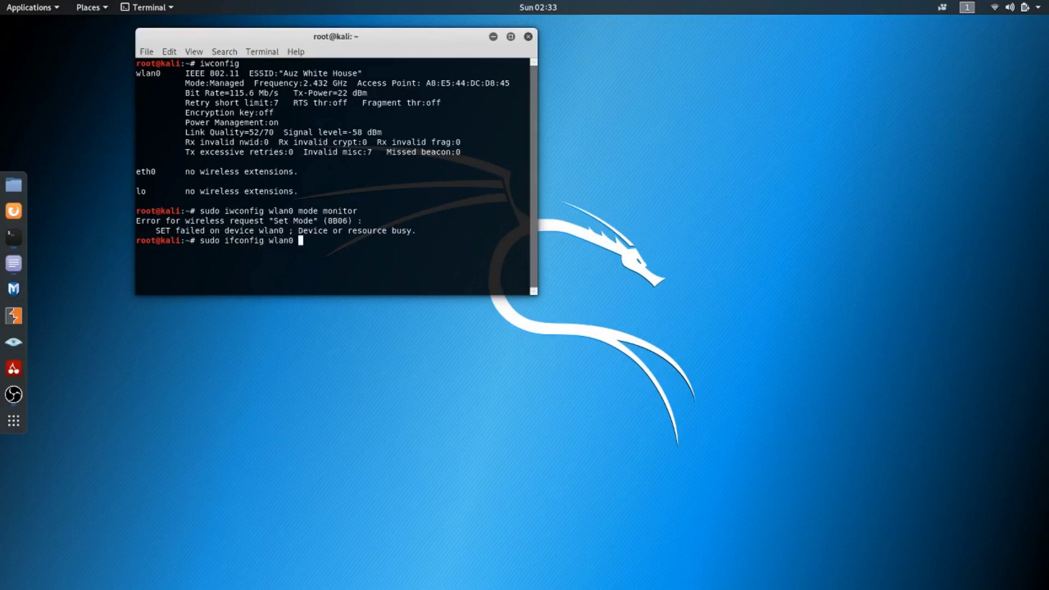
type("down")
key("Return")
Recall the earlier command sudo iwconfig wlan0 mode monitor to rerun it on the wireless interface
key("Up")
key("Up")
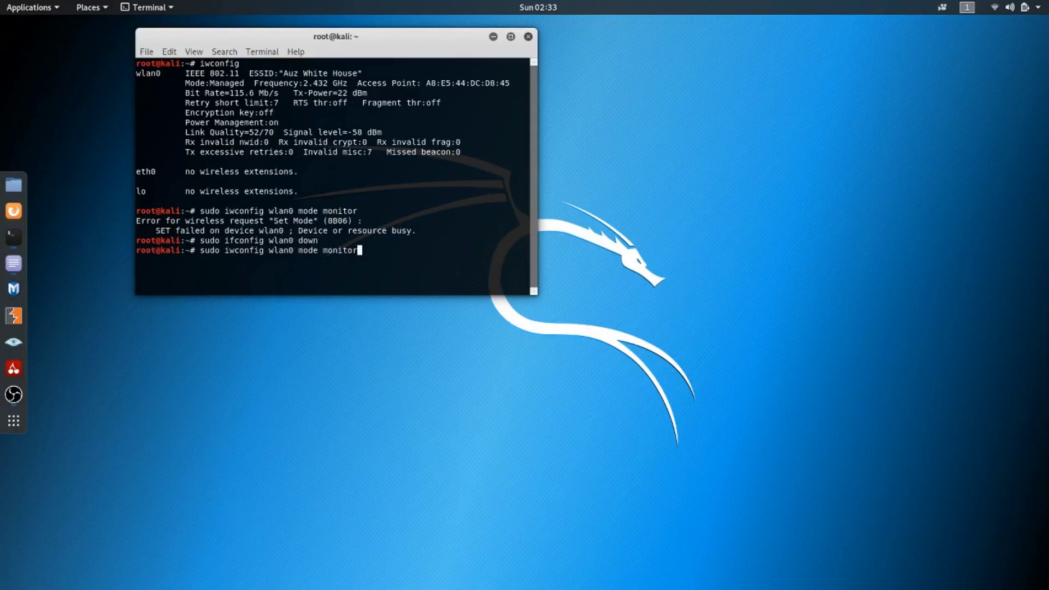
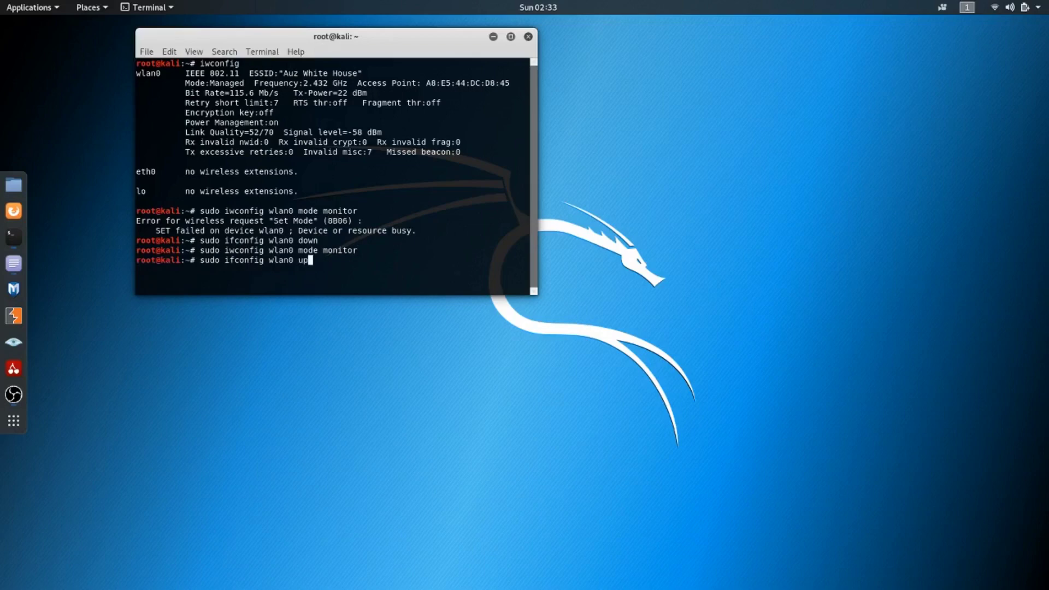
Bring the interface back up with sudo ifconfig wlan0 up, and run iwconfig again to check its mode
key("Return")
key("Up")
key("Up")
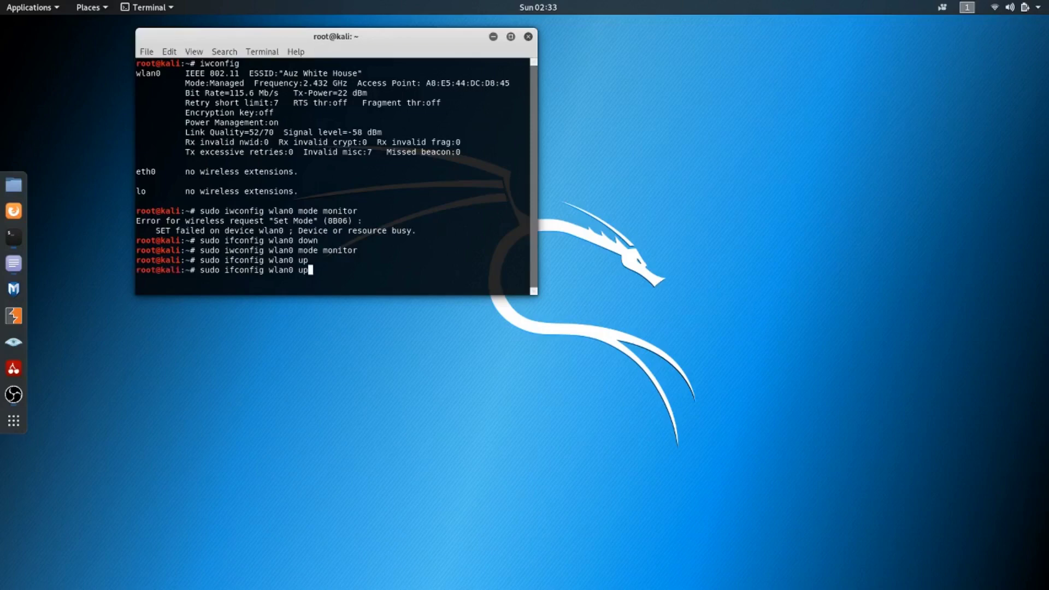
key("Up")
key("Up")
key("Up")
key("Return")
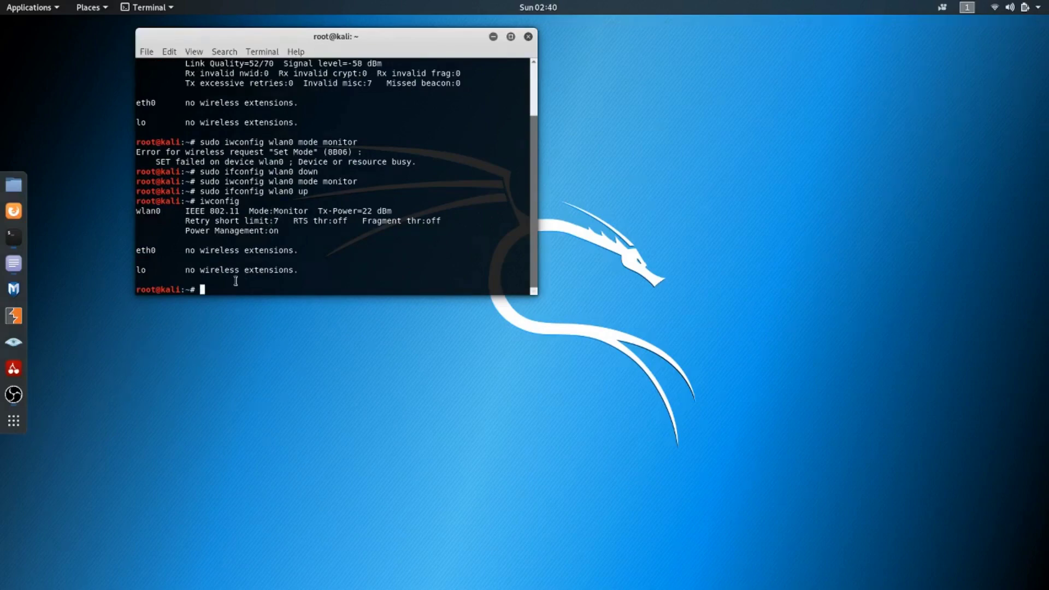
Launch Wireshark with sudo wireshark and start a capture on the wlan0 interface
type("sudo wireshar")
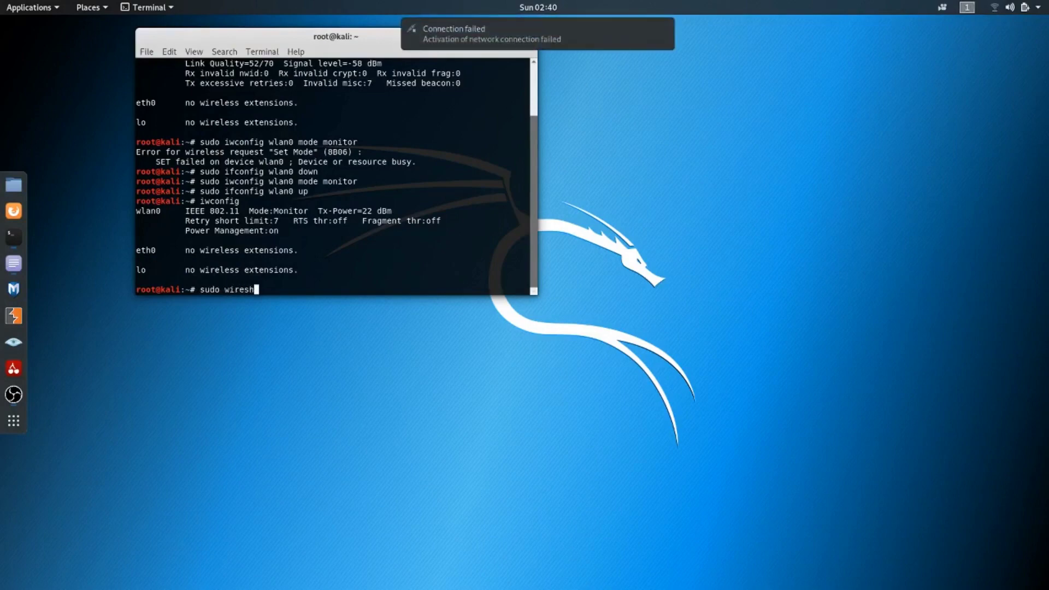
type("k")
key("Return")
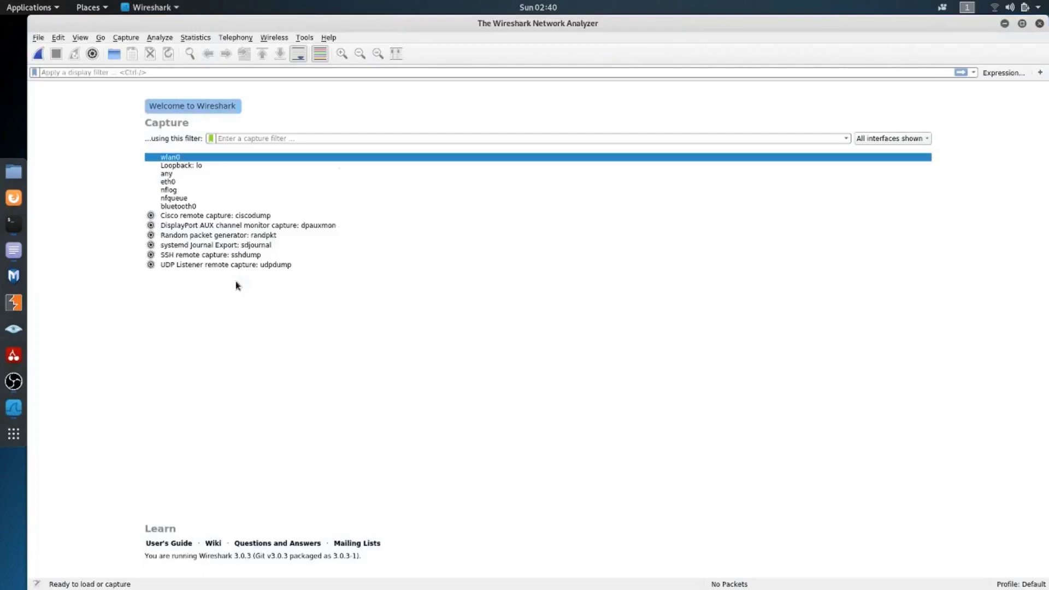
double_click(190, 158)
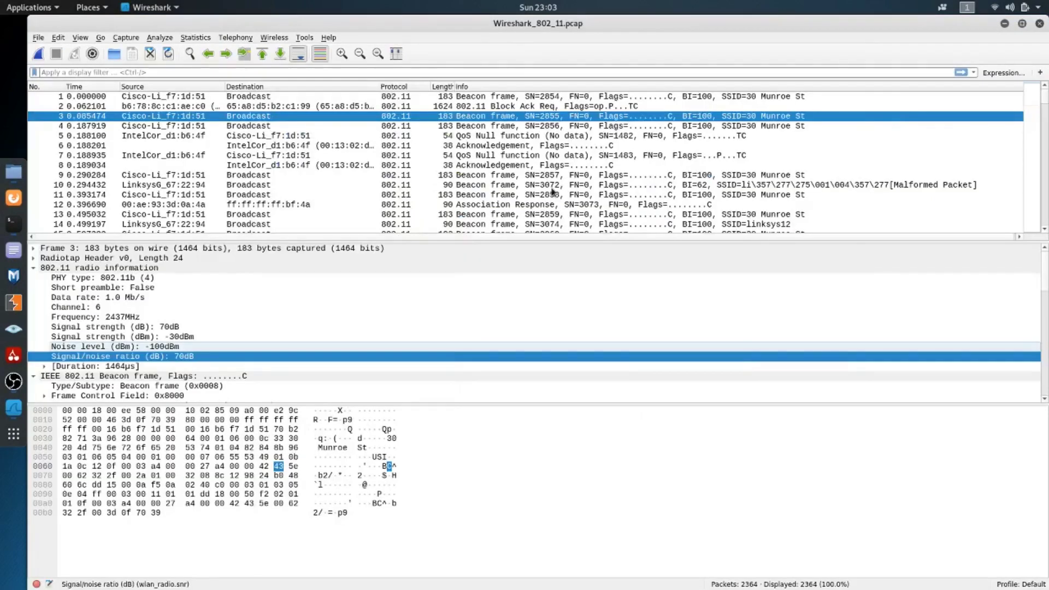
Browse the packet list of Wireshark_802_11.pcap and select the beacon frame in packet 9
scroll(465, 142, "down", 1)
scroll(465, 142, "up", 1)
scroll(465, 142, "down", 5)
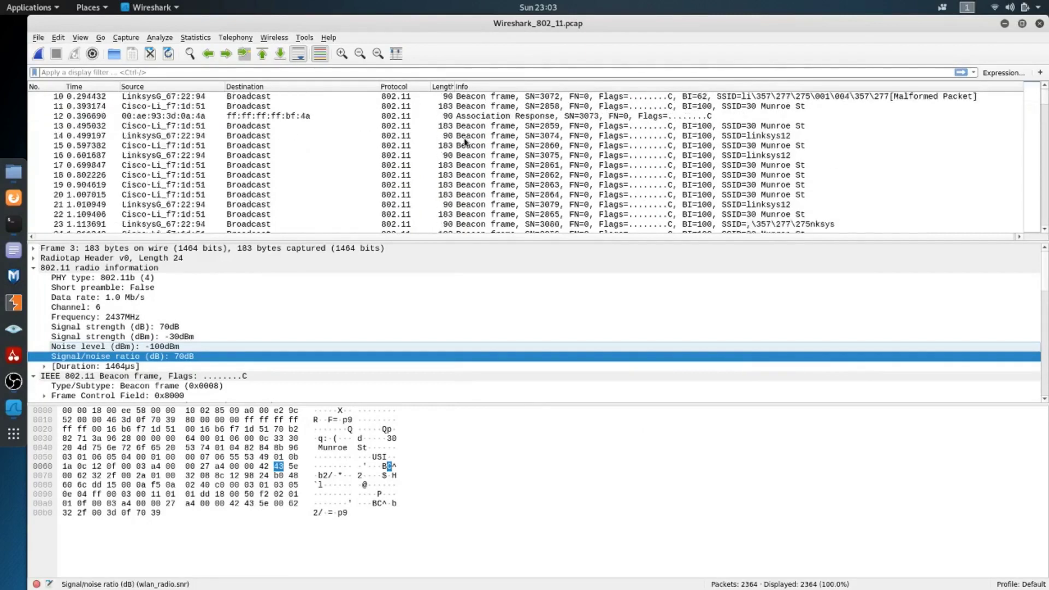
scroll(465, 141, "down", 3)
scroll(466, 159, "up", 7)
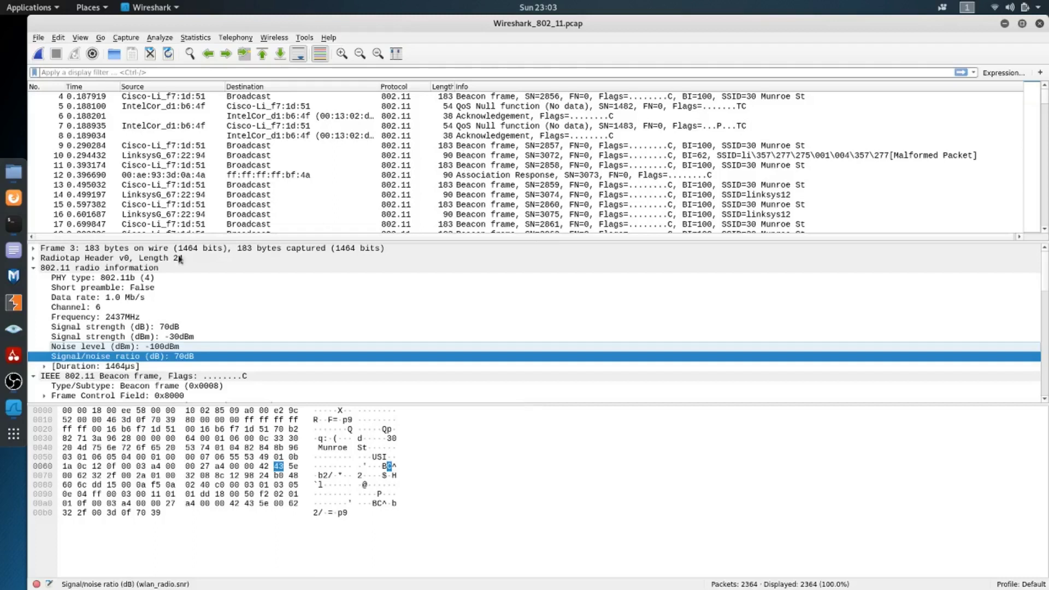
left_click(486, 147)
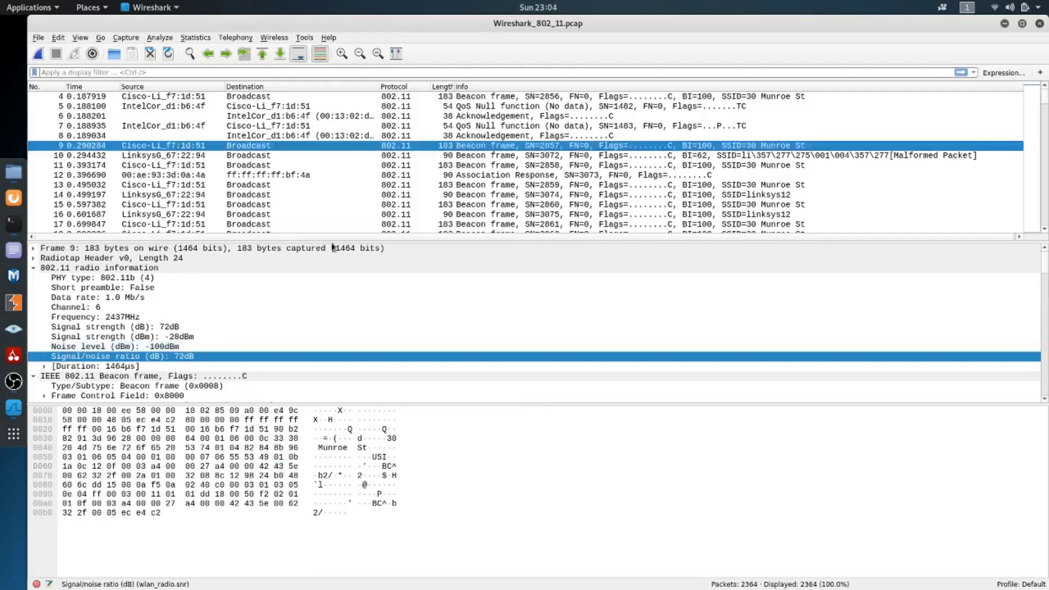
Look over packet 9's details, and collapse its Beacon frame and wireless LAN sections, keeping 802.11 radio information expanded
scroll(158, 326, "down", 10)
scroll(164, 356, "down", 8)
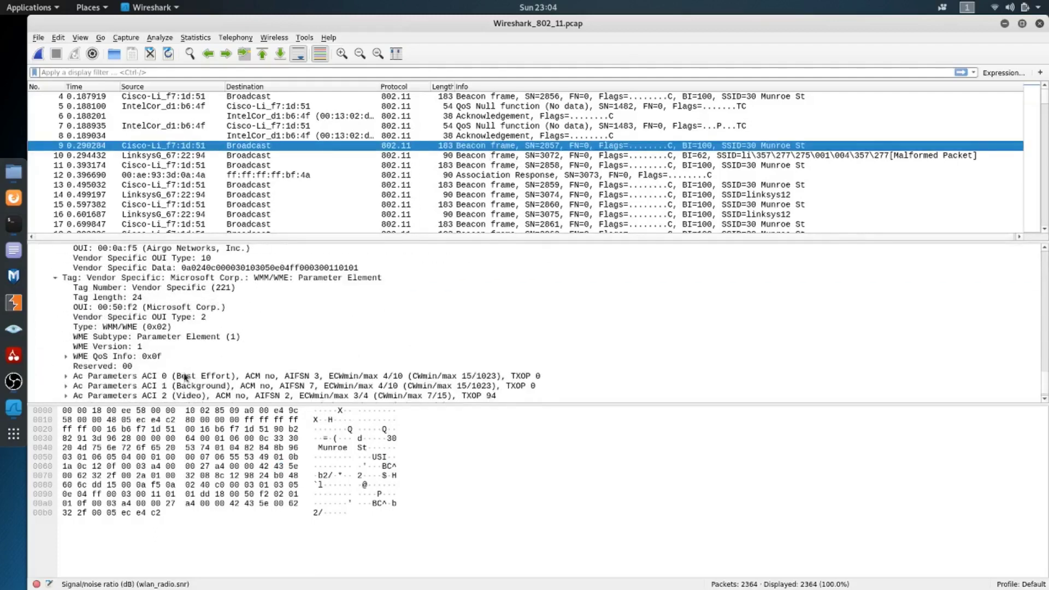
scroll(185, 376, "up", 4)
scroll(183, 371, "up", 20)
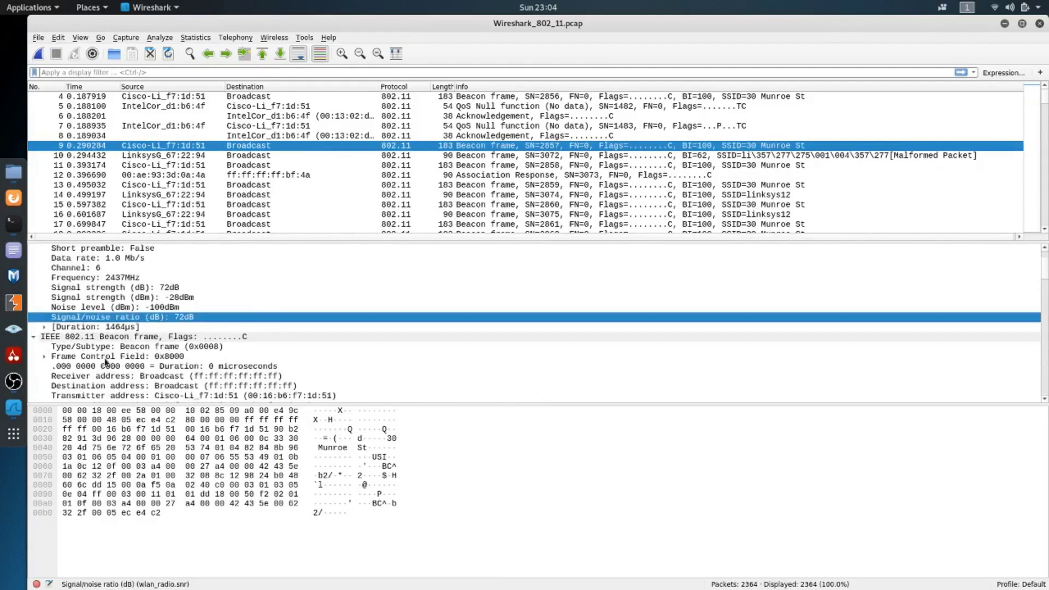
scroll(106, 361, "up", 2)
double_click(65, 268)
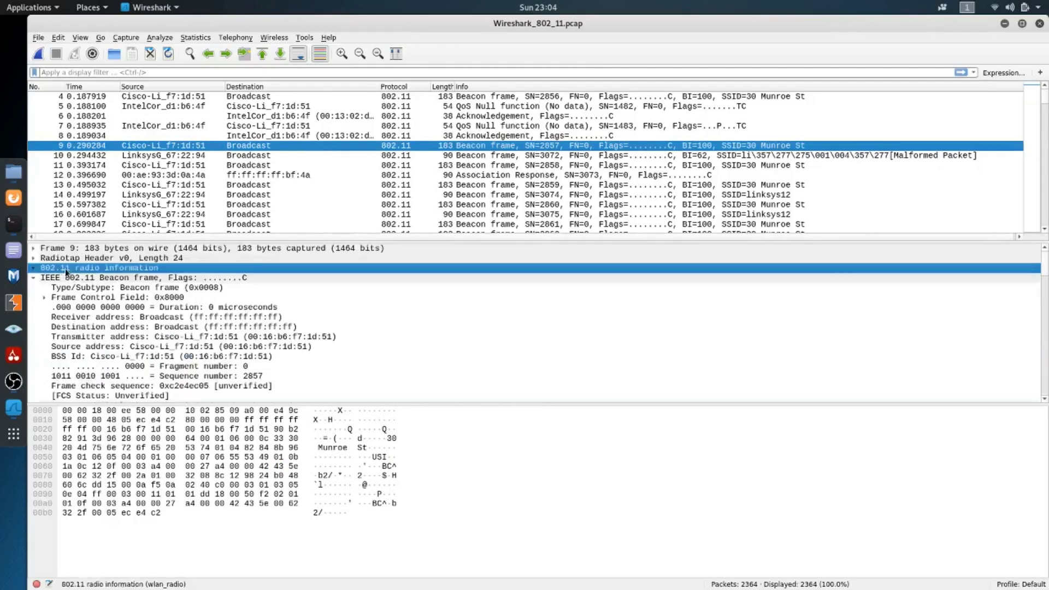
double_click(69, 278)
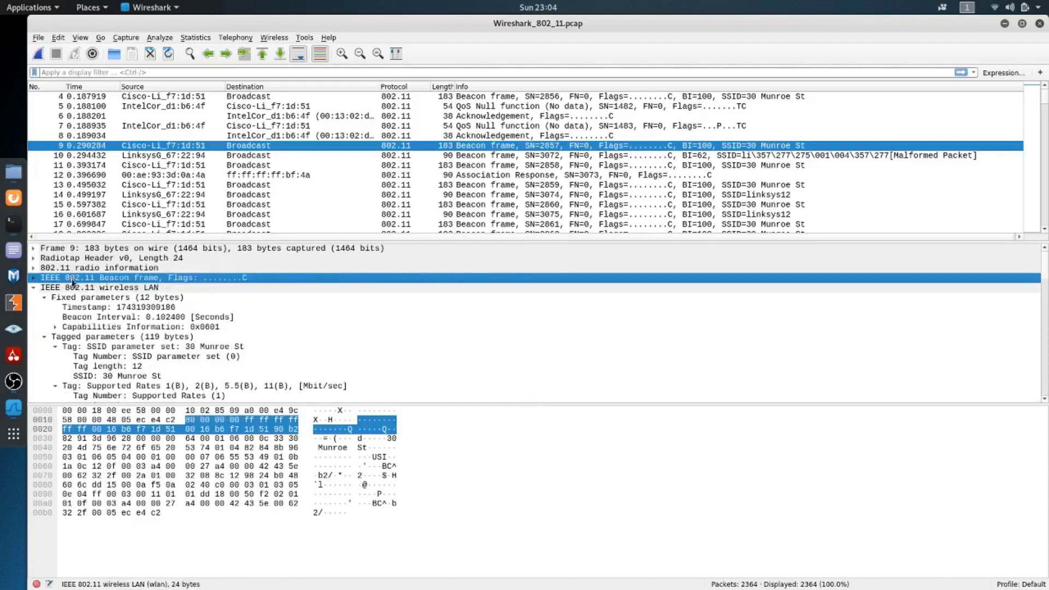
double_click(77, 289)
double_click(82, 269)
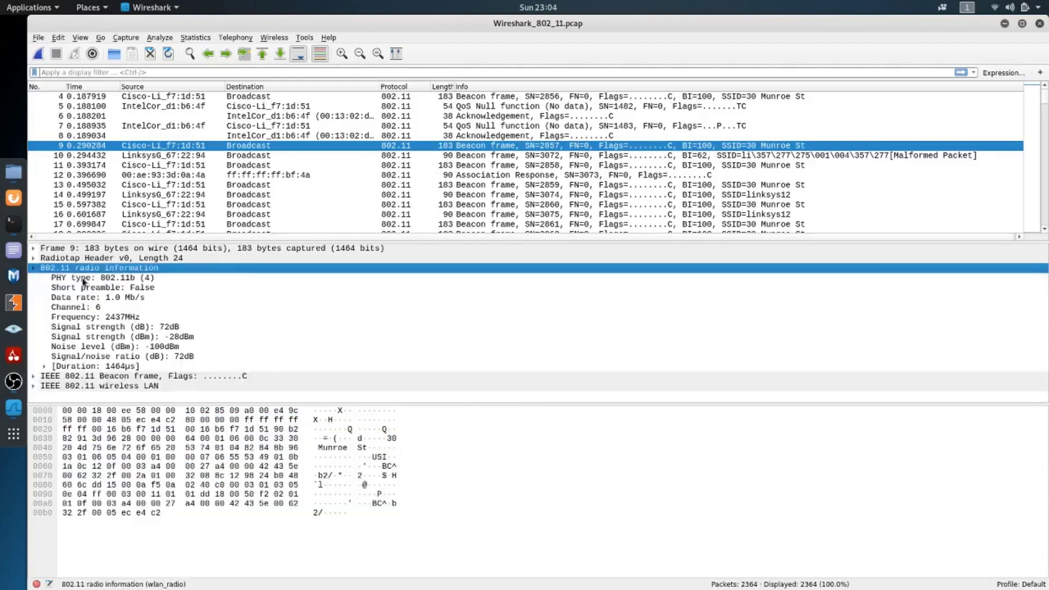
Inspect the PHY type, data rate, channel and frequency fields in packet 9's 802.11 radio information
left_click(83, 279)
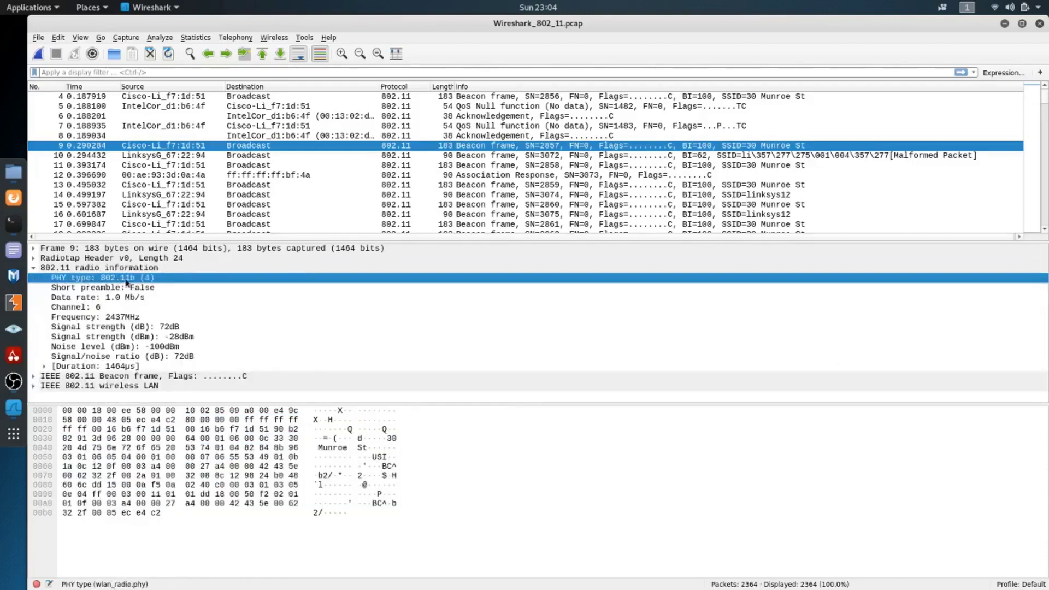
left_click(61, 299)
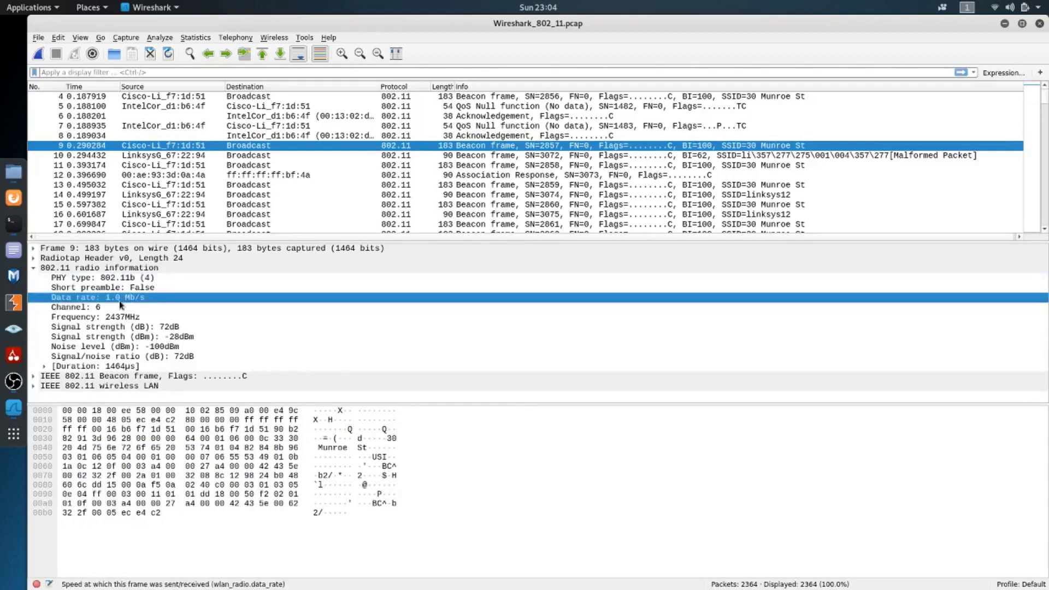
left_click(85, 308)
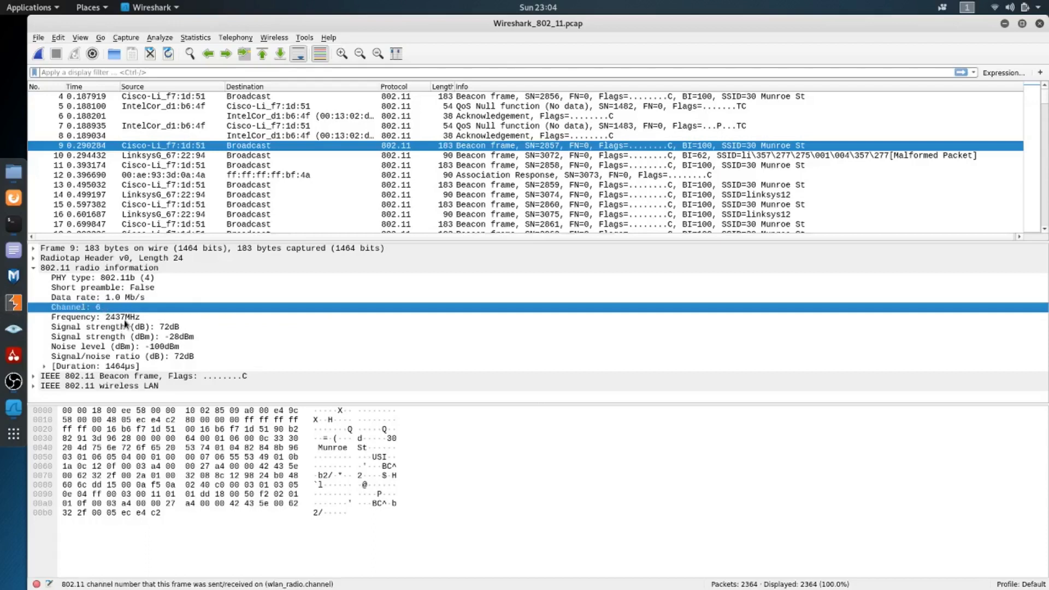
left_click(87, 320)
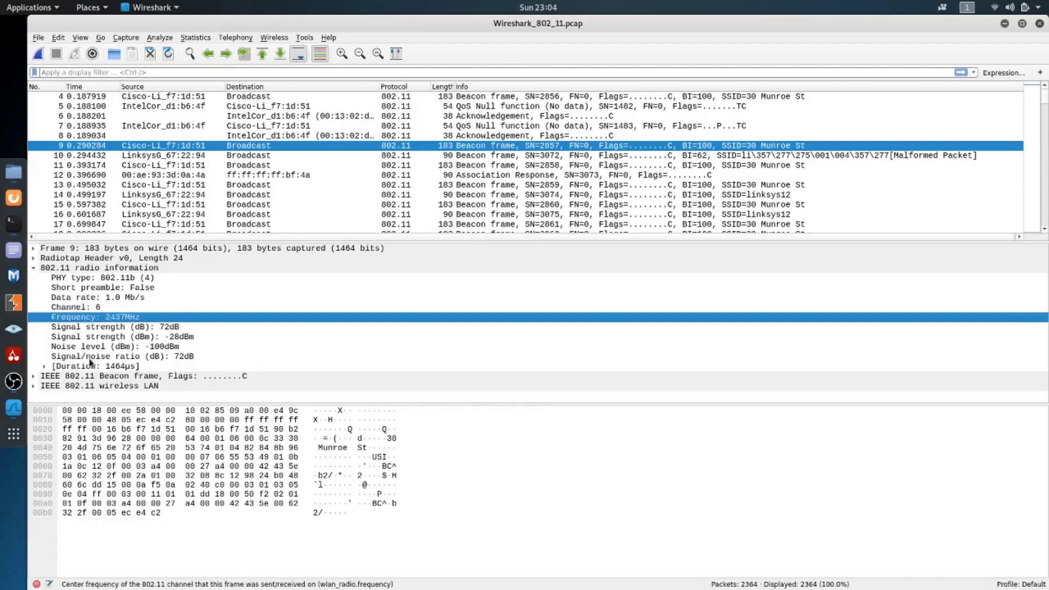
Collapse the radio information and expand IEEE 802.11 Beacon frame to inspect its receiver, destination and transmitter addresses
double_click(72, 269)
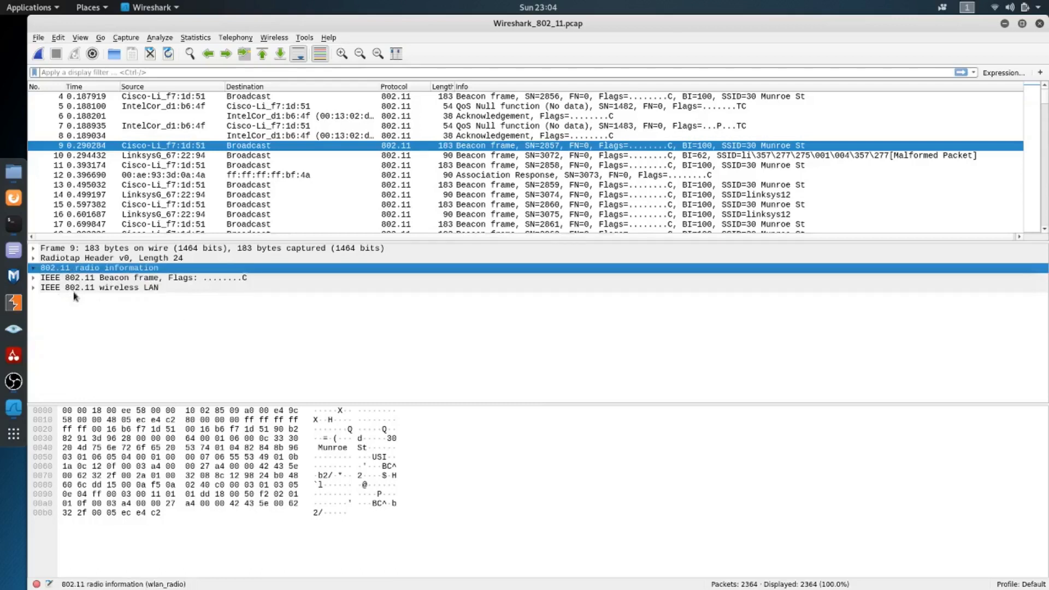
double_click(85, 279)
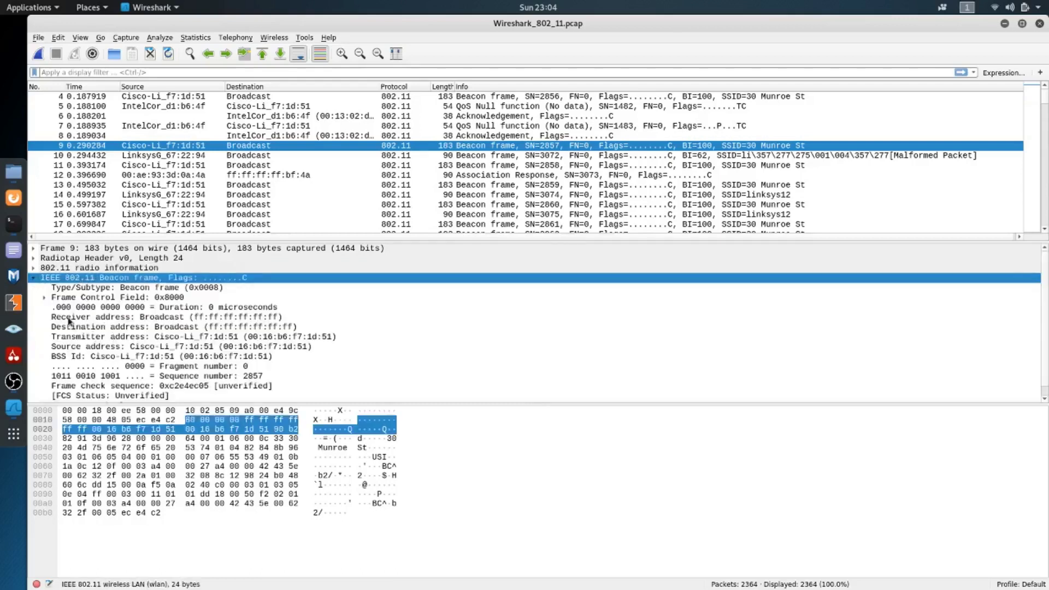
left_click(69, 322)
left_click(82, 330)
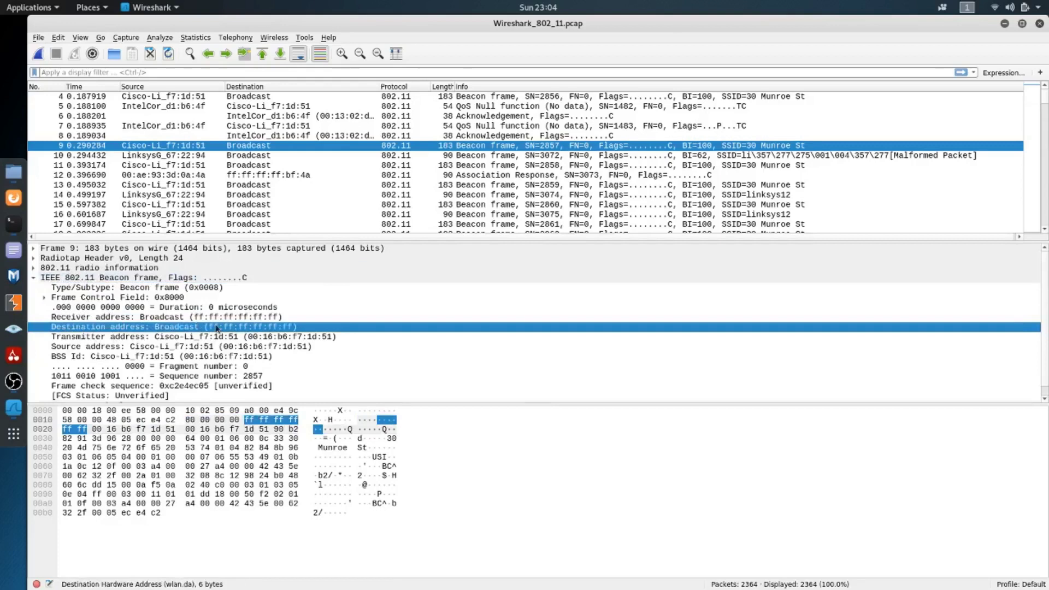
left_click(154, 319)
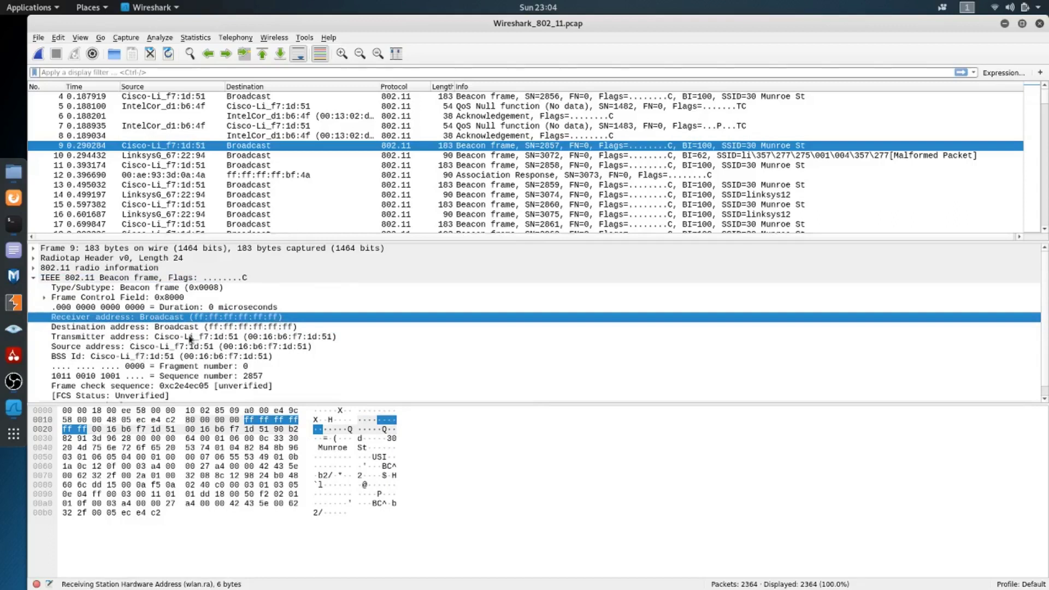
left_click(307, 337)
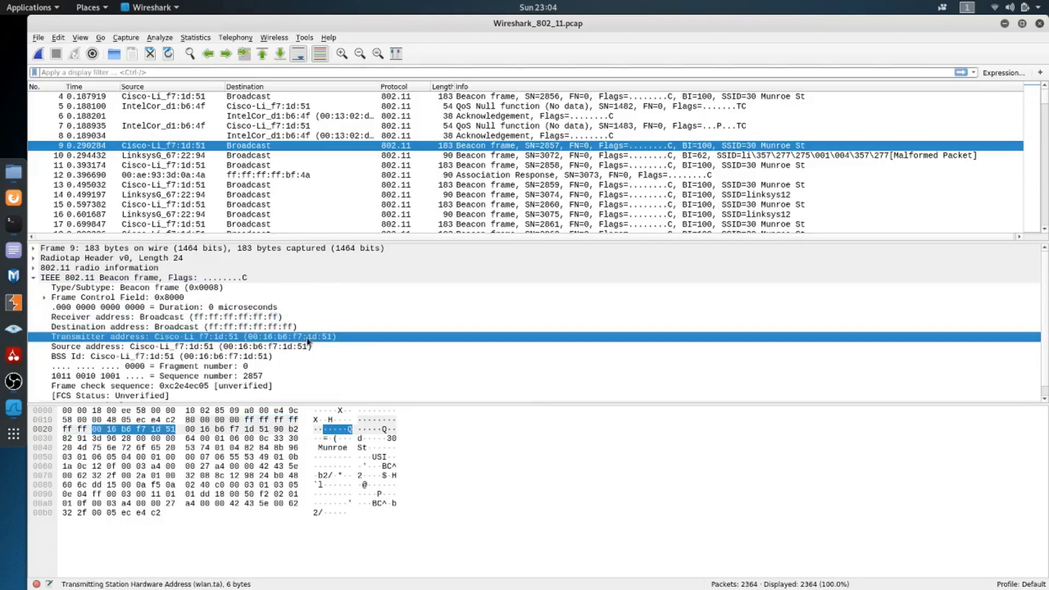
Collapse the Beacon frame section and expand IEEE 802.11 wireless LAN to inspect the beacon interval under the fixed parameters
scroll(104, 327, "down", 1)
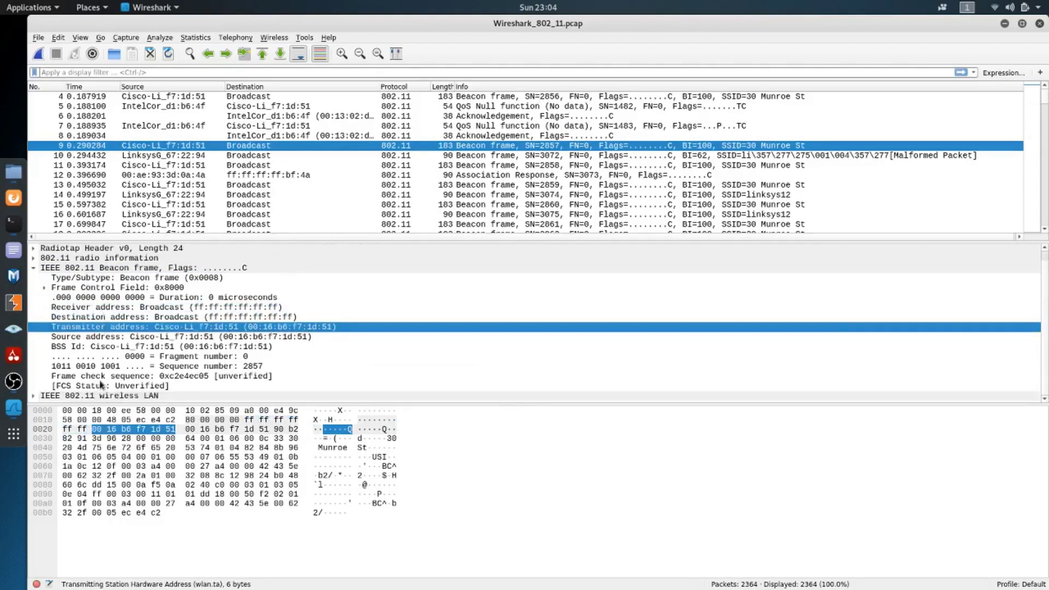
double_click(74, 268)
double_click(79, 288)
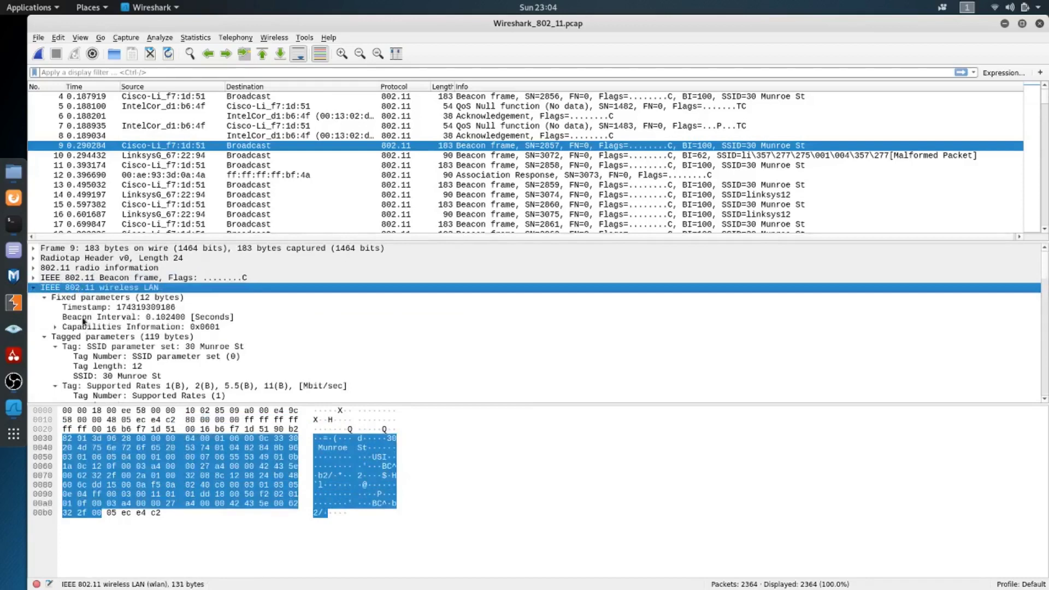
left_click(84, 318)
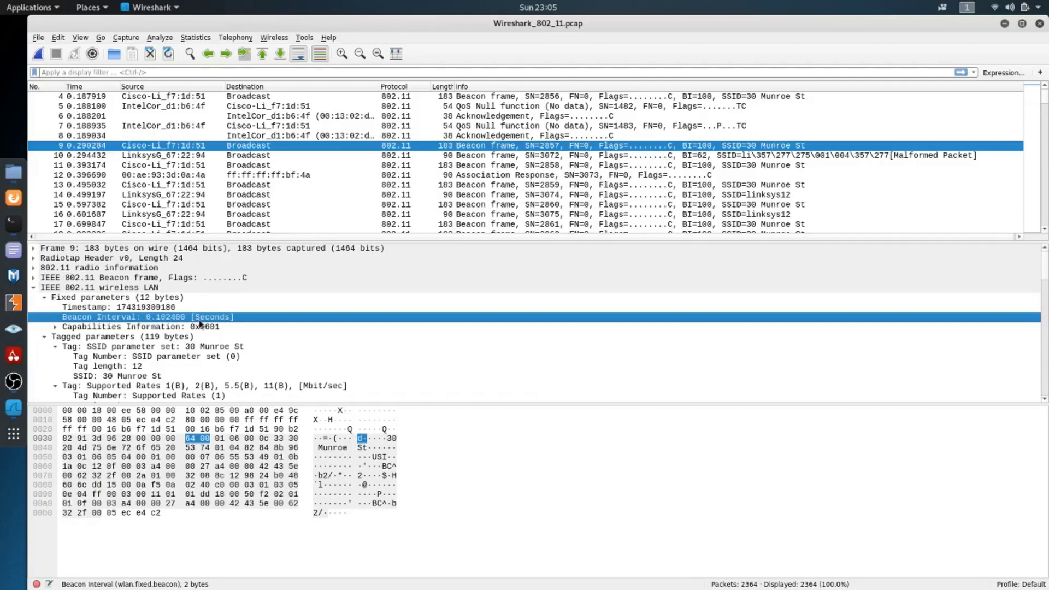
Examine the SSID and Supported Rates tags in the tagged parameters, highlighting the 1(B) and 2(B) rate entries
scroll(200, 323, "down", 1)
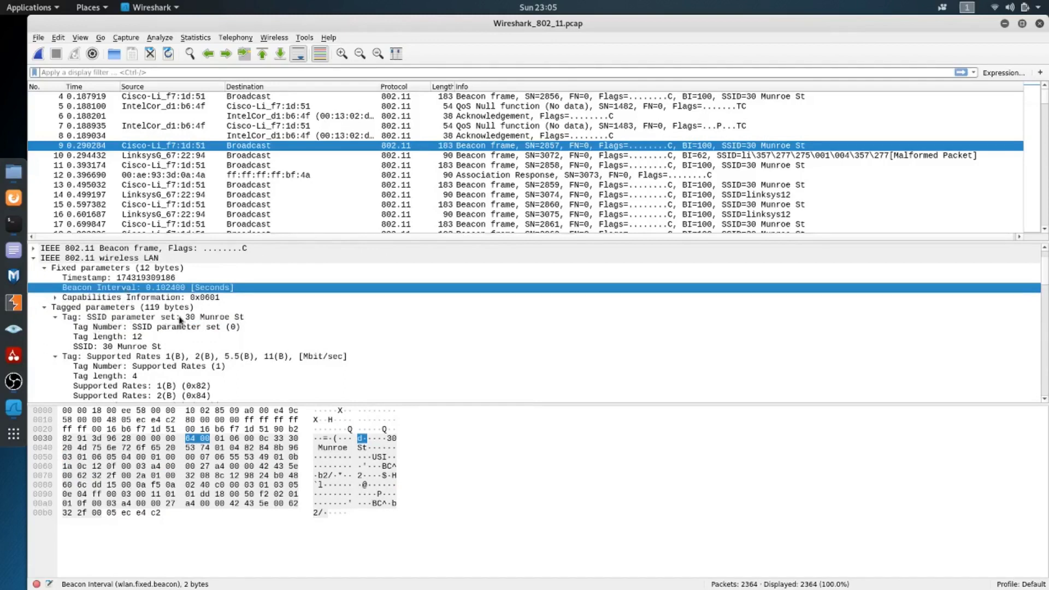
scroll(180, 320, "down", 1)
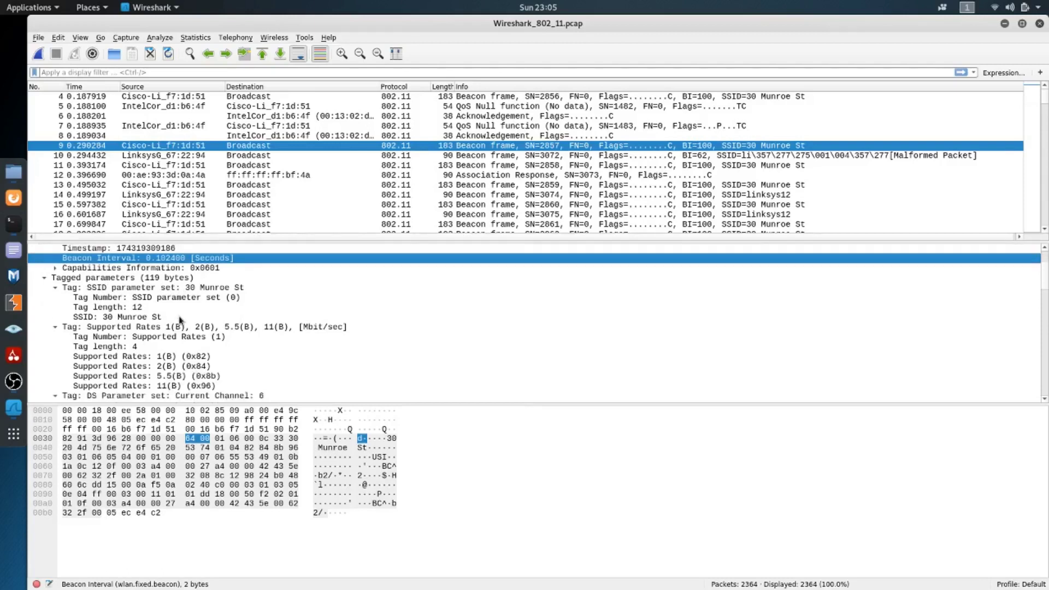
left_click(81, 328)
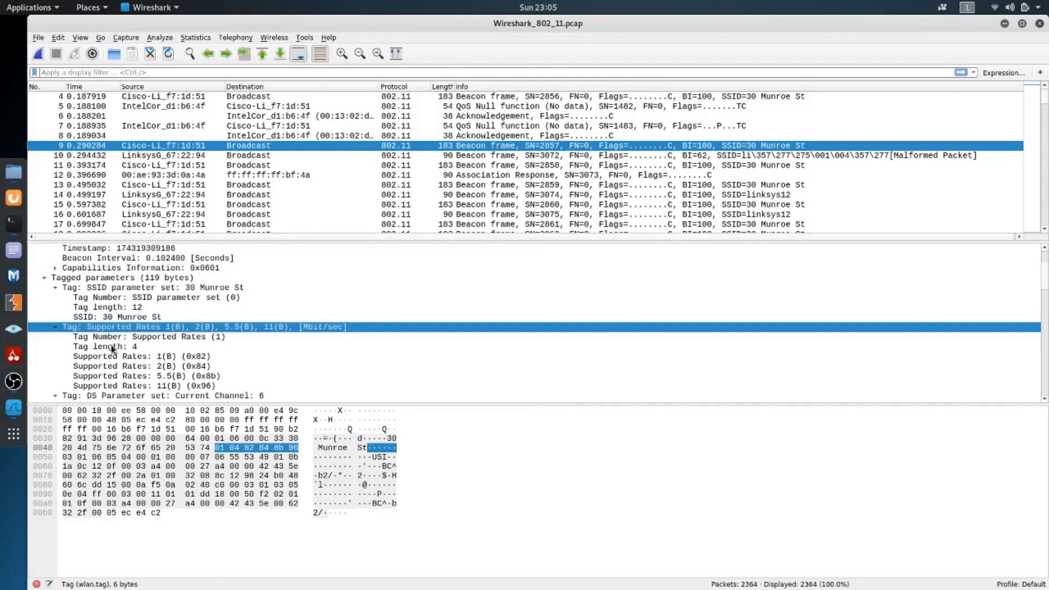
scroll(112, 348, "down", 1)
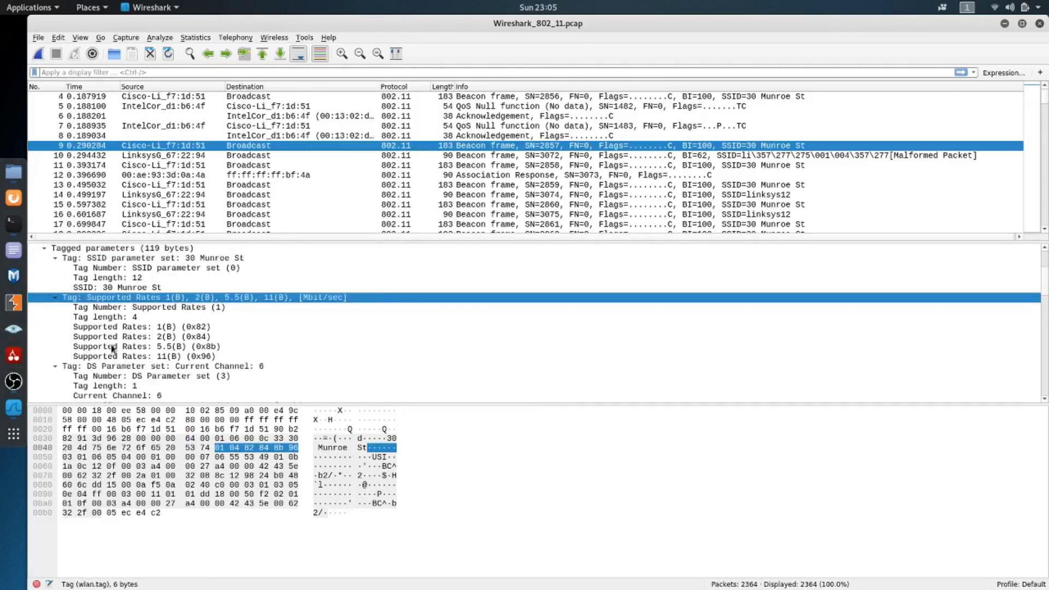
left_click(167, 328)
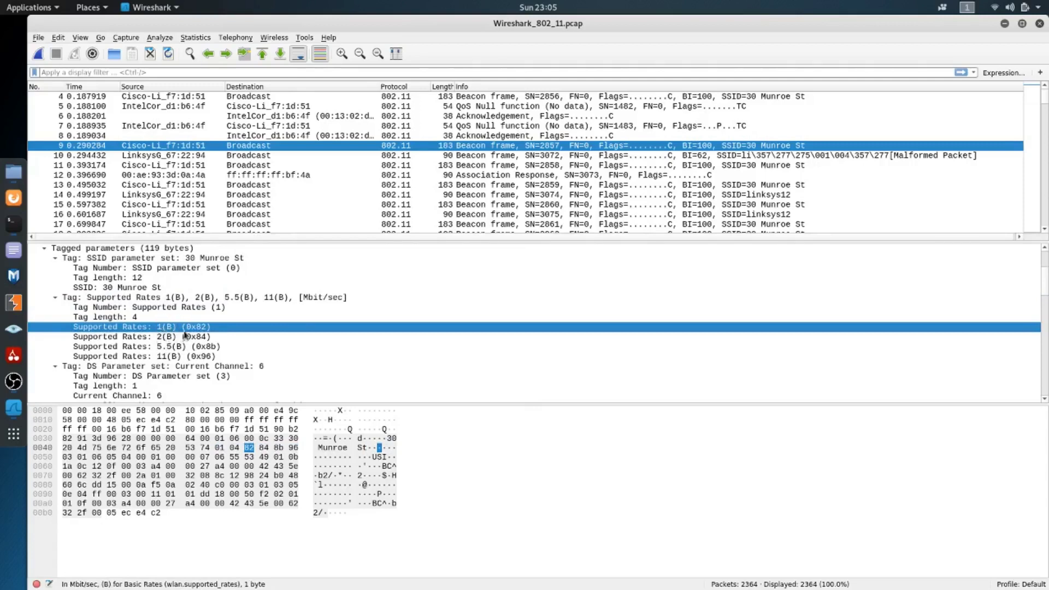
left_click(170, 338)
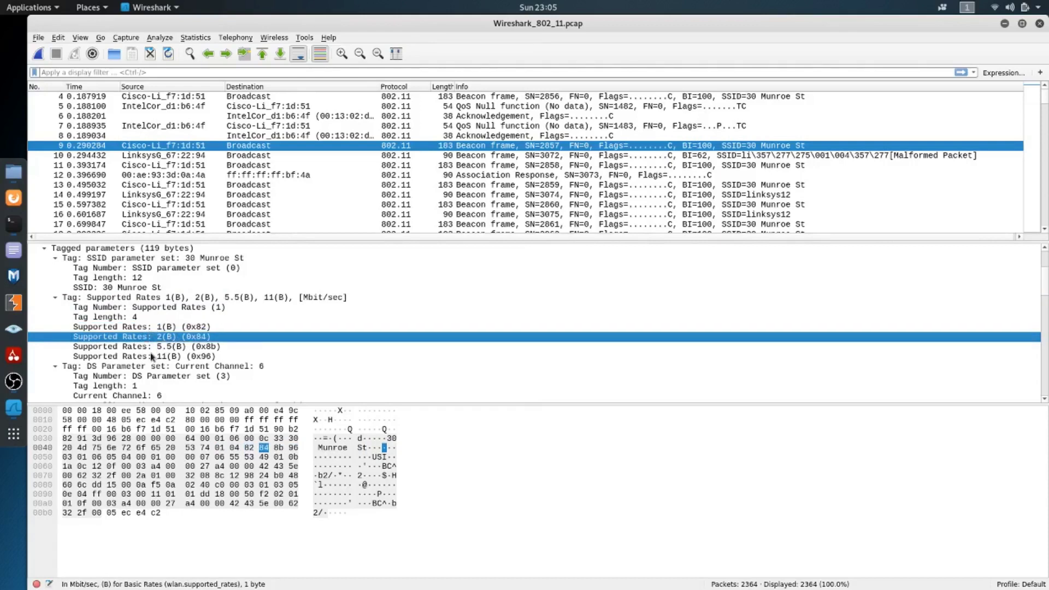
Review the remaining tagged parameters down to the Extended Supported Rates tag and select that tag
scroll(152, 356, "down", 1)
scroll(152, 356, "down", 6)
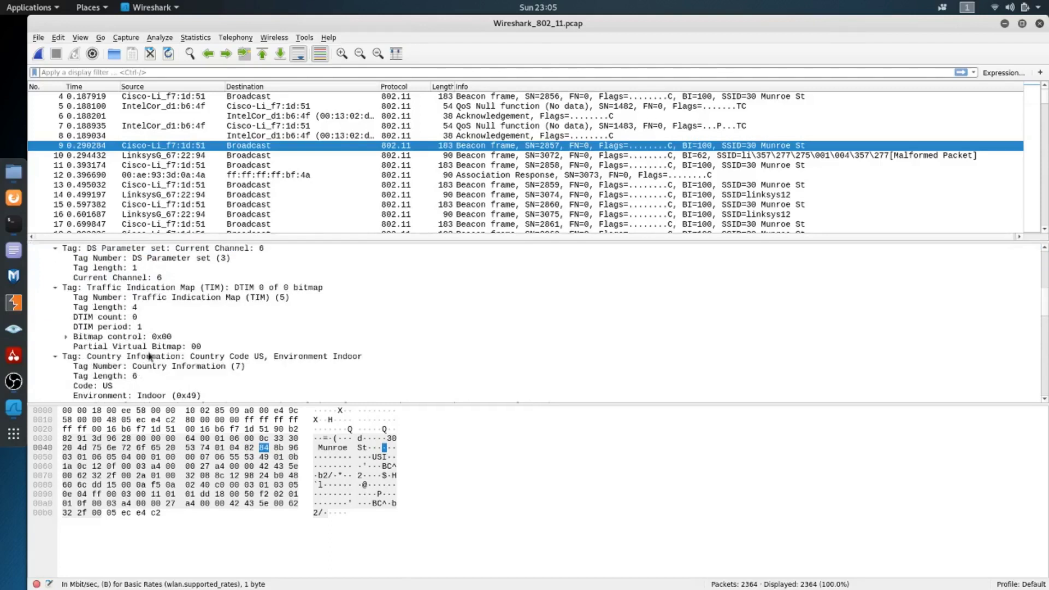
scroll(149, 357, "down", 1)
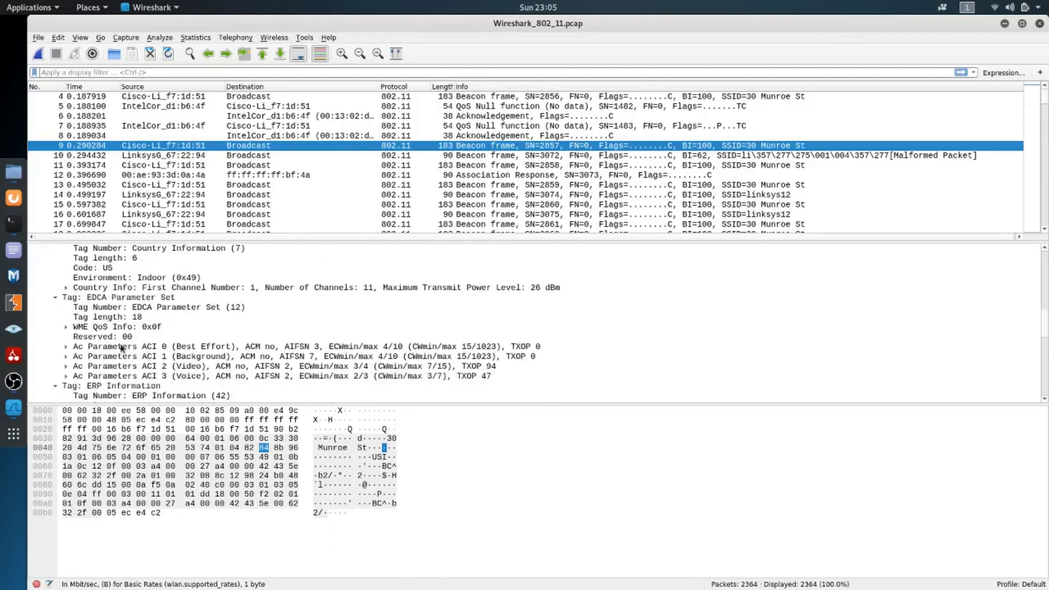
scroll(93, 337, "down", 3)
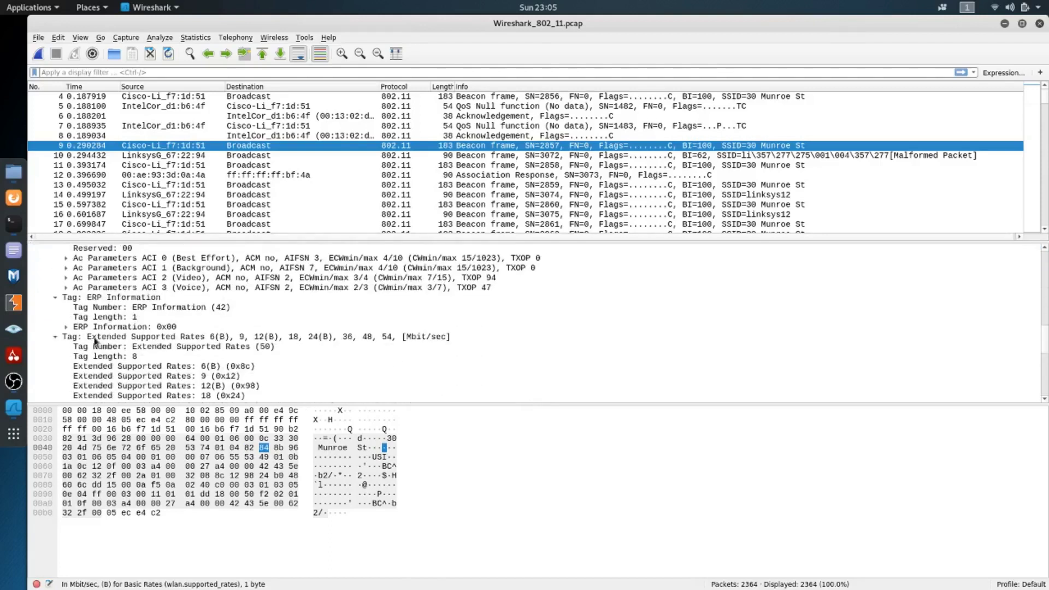
left_click(137, 338)
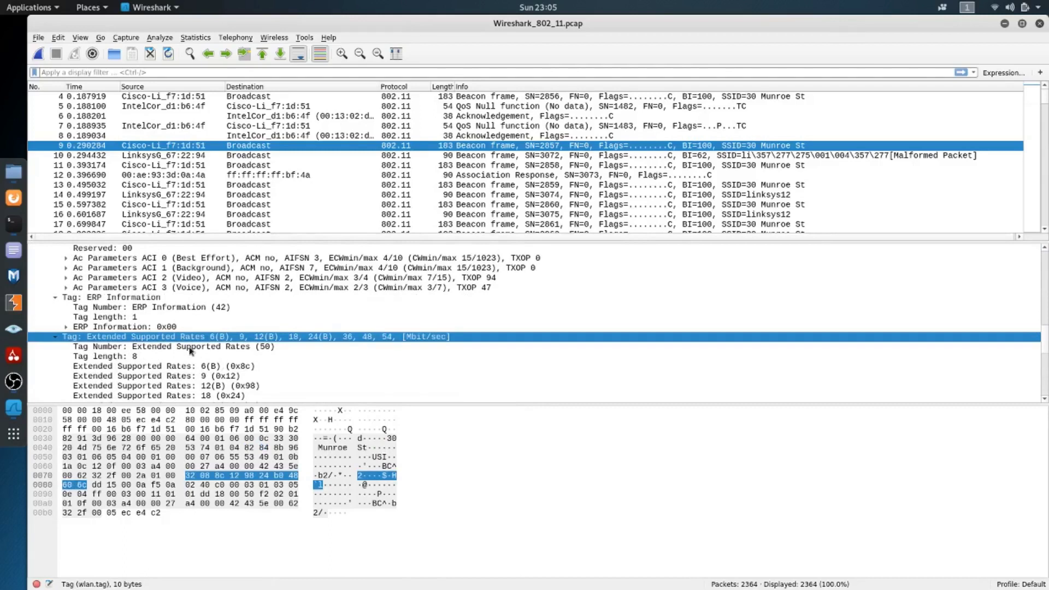
Examine the individual Extended Supported Rates entries and the Vendor Specific tag below them, highlighting the 9 (0x12) rate
scroll(184, 348, "down", 1)
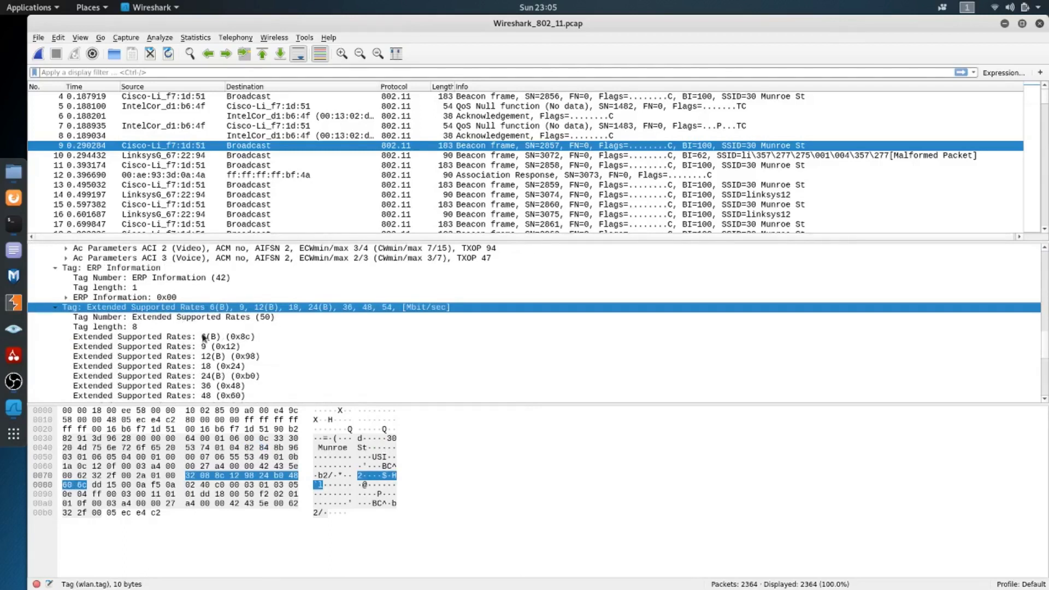
left_click(207, 347)
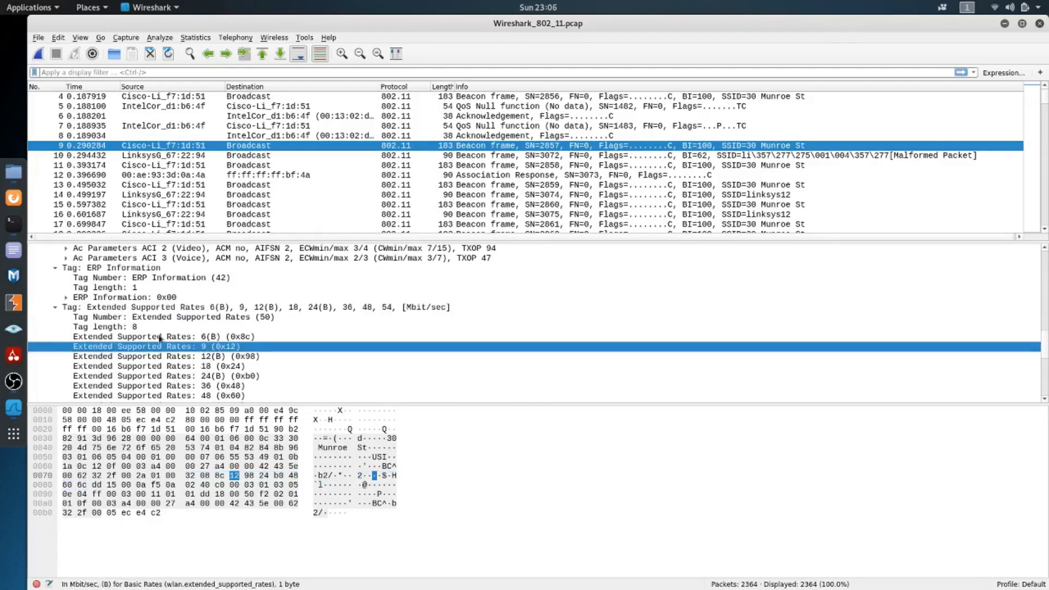
scroll(161, 356, "down", 2)
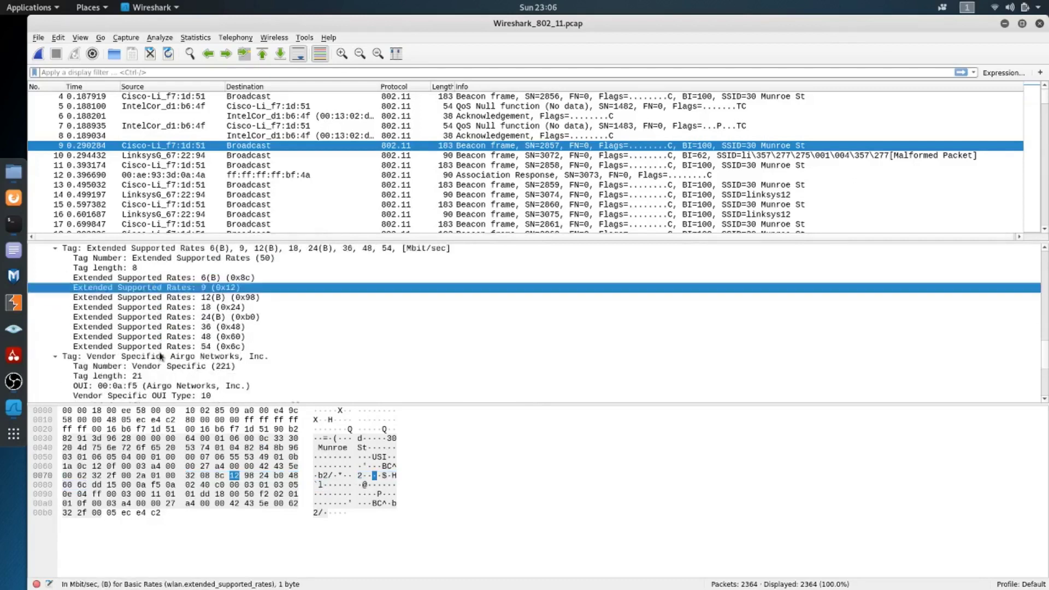
scroll(161, 356, "down", 5)
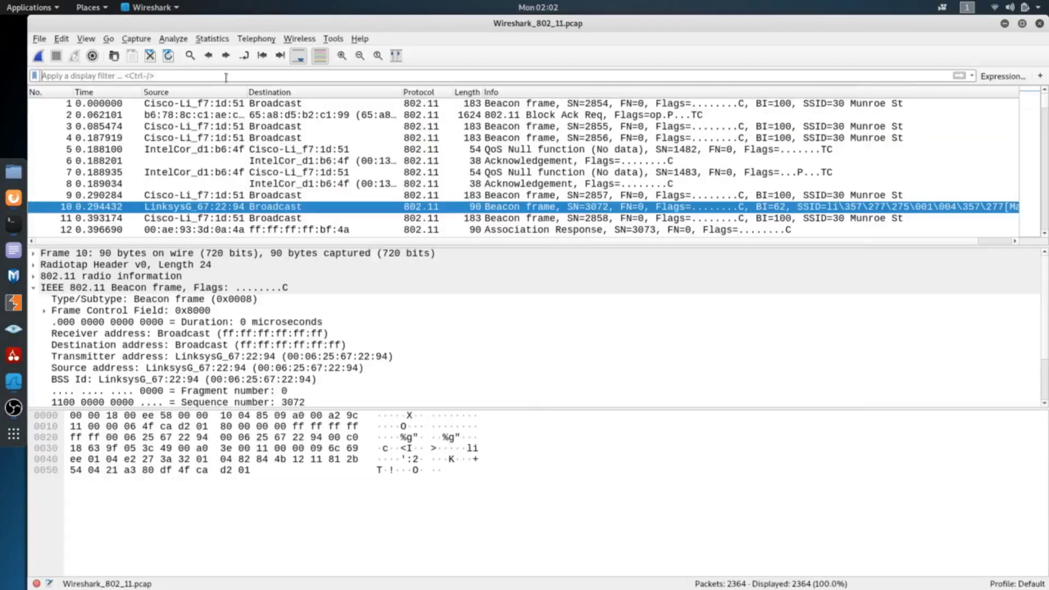
Filter the packets in Wireshark_802_11.pcap with the display filter tcp
left_click(226, 78)
type("tcp")
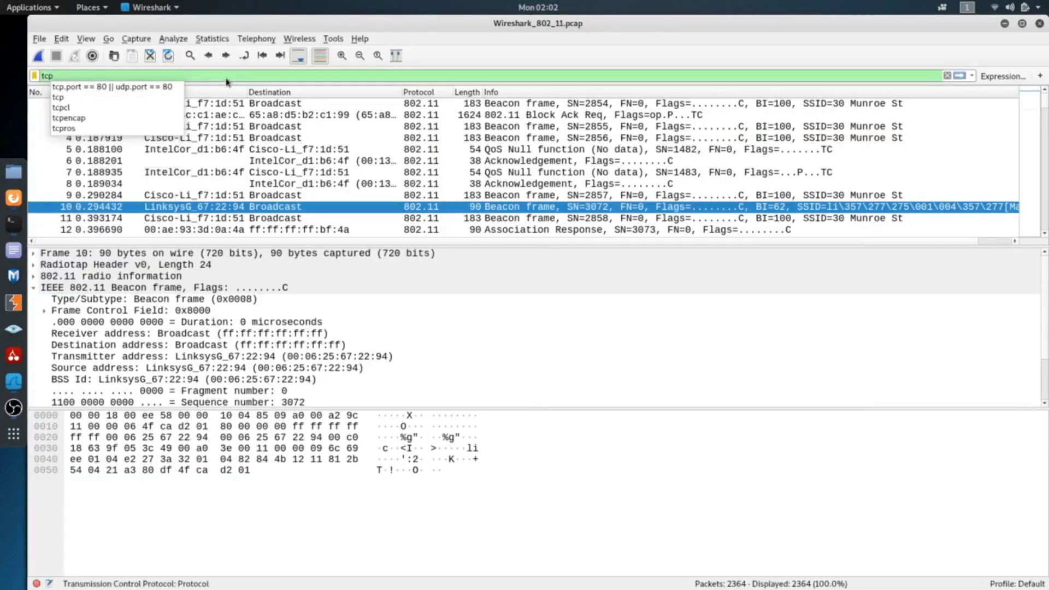
key("Return")
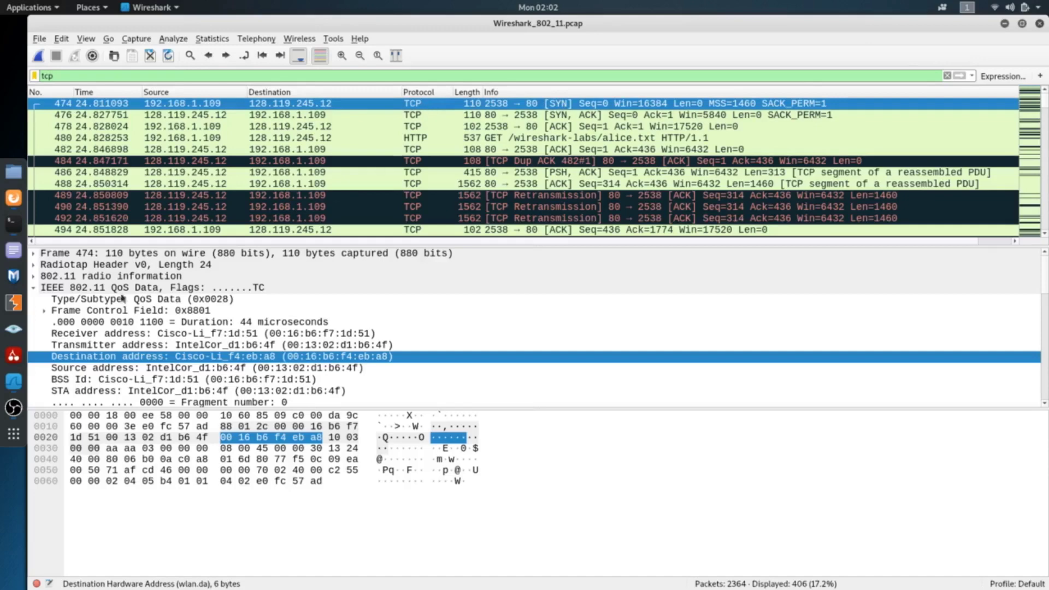
Collapse the IEEE 802.11 QoS Data and Internet Protocol Version 4 sections of frame 474 and inspect the TCP source and destination ports
left_click(34, 289)
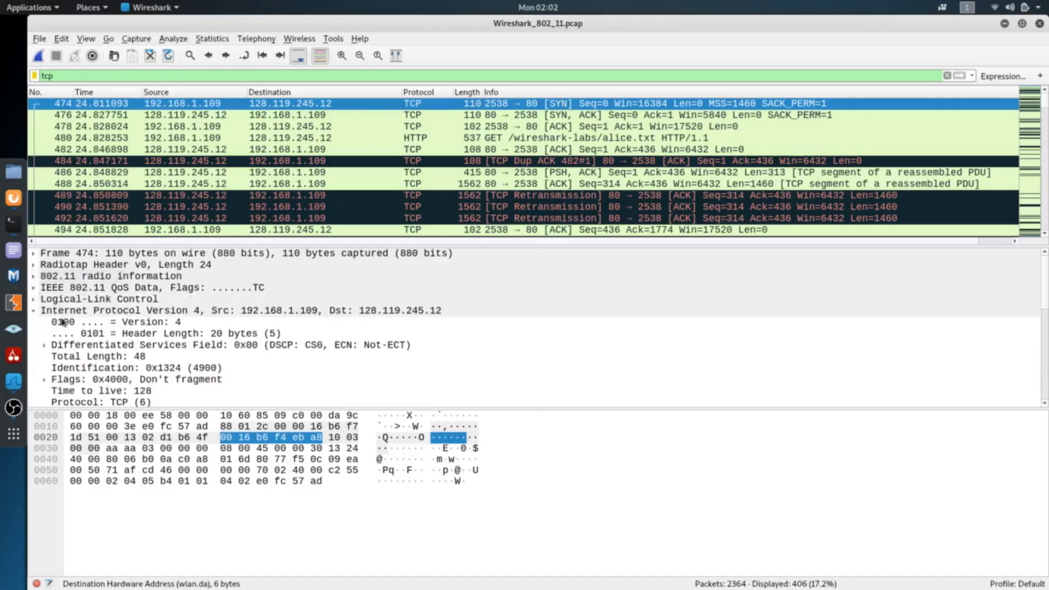
left_click(34, 311)
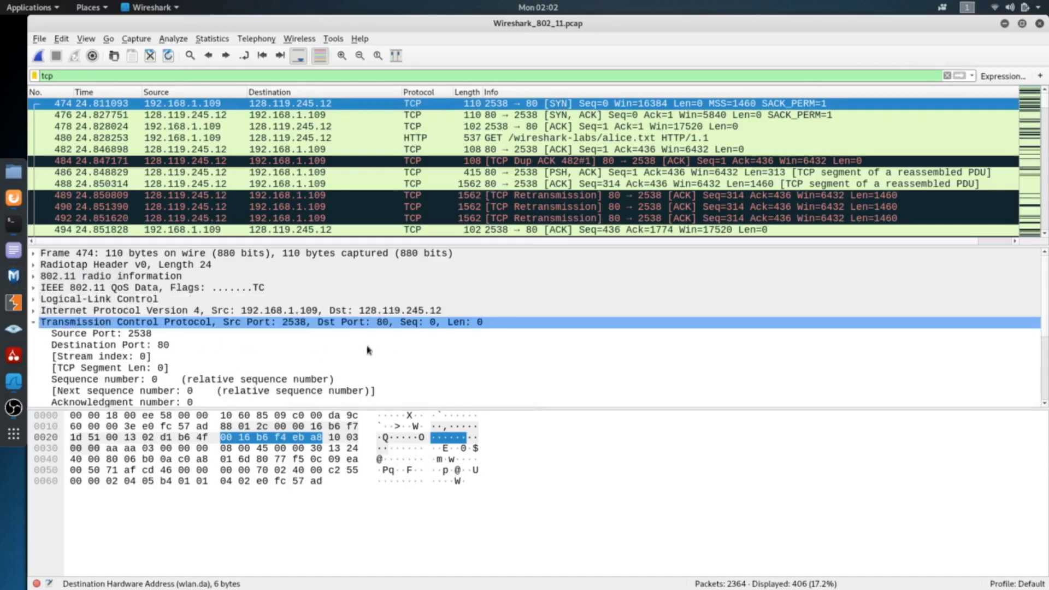
left_click(167, 337)
left_click(158, 345)
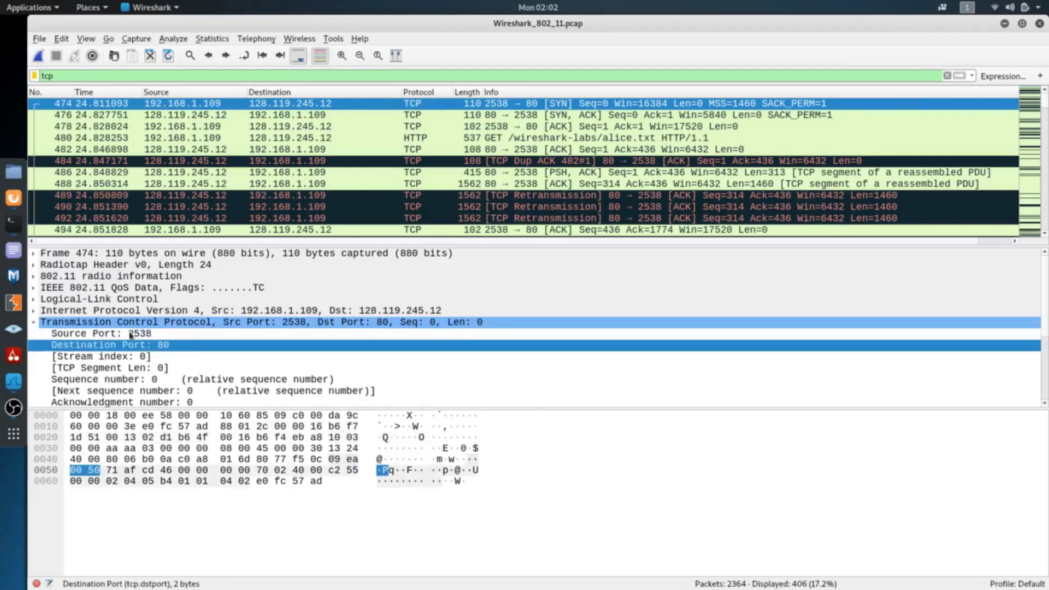
Expand Internet Protocol Version 4 in frame 474 and inspect its source and destination IP addresses
left_click(32, 311)
scroll(116, 361, "down", 1)
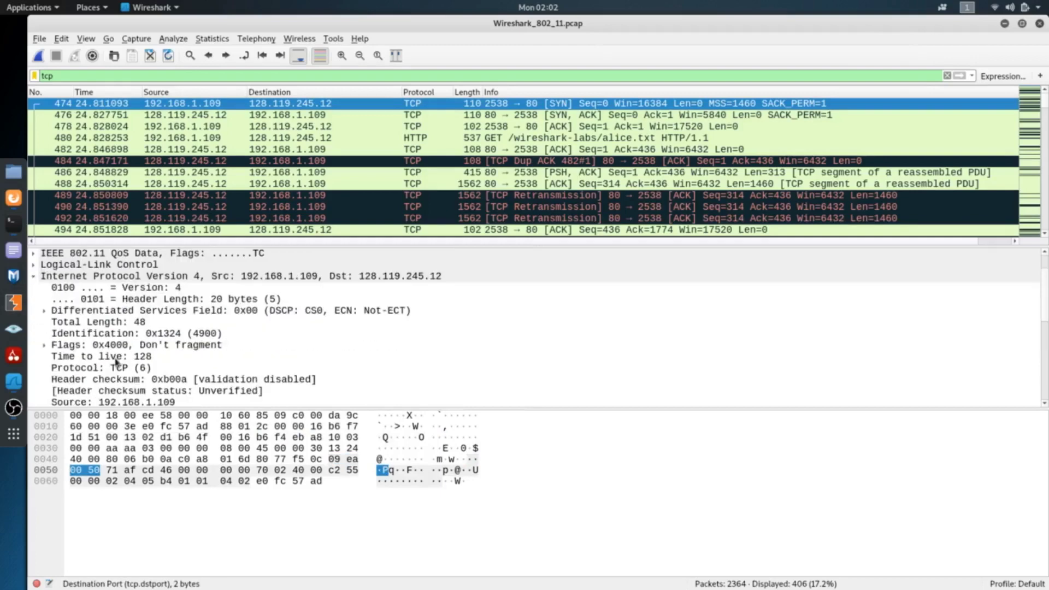
scroll(153, 300, "down", 2)
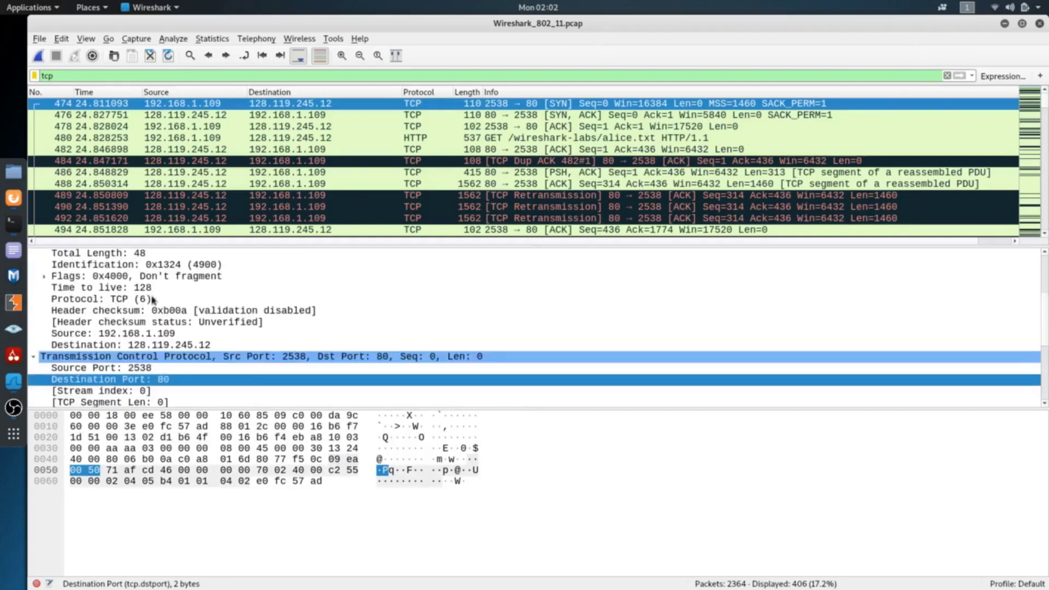
left_click(96, 336)
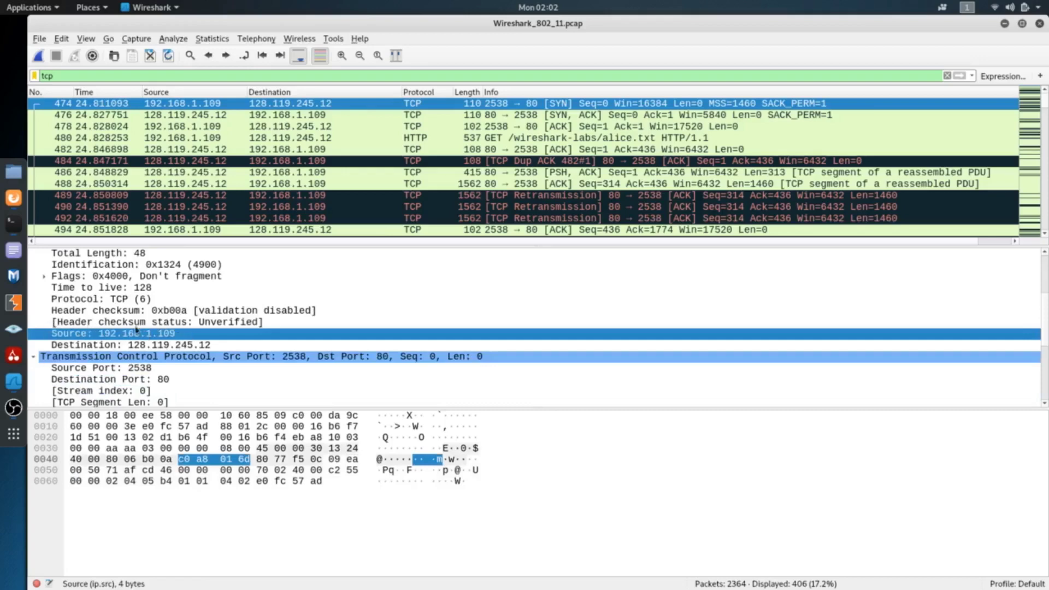
left_click(109, 347)
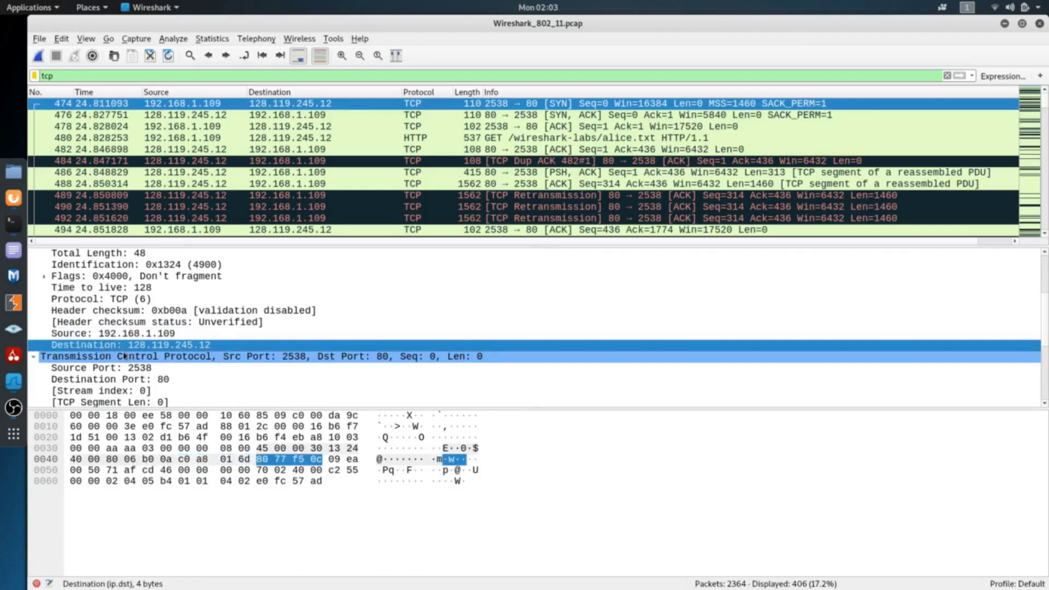
Expand IEEE 802.11 QoS Data in frame 474 and highlight its source hardware address
scroll(125, 356, "up", 3)
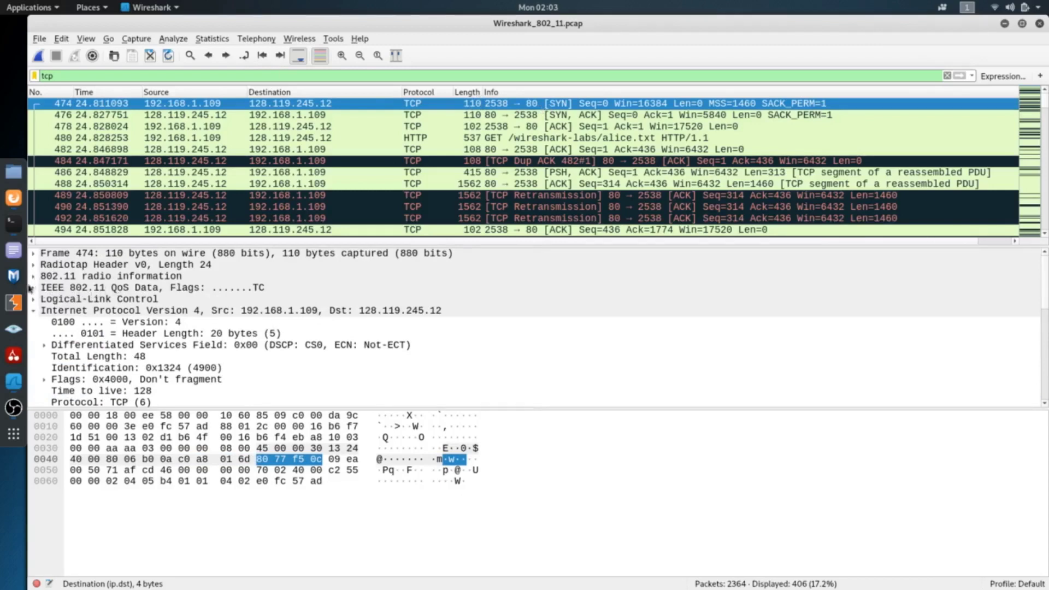
left_click(36, 288)
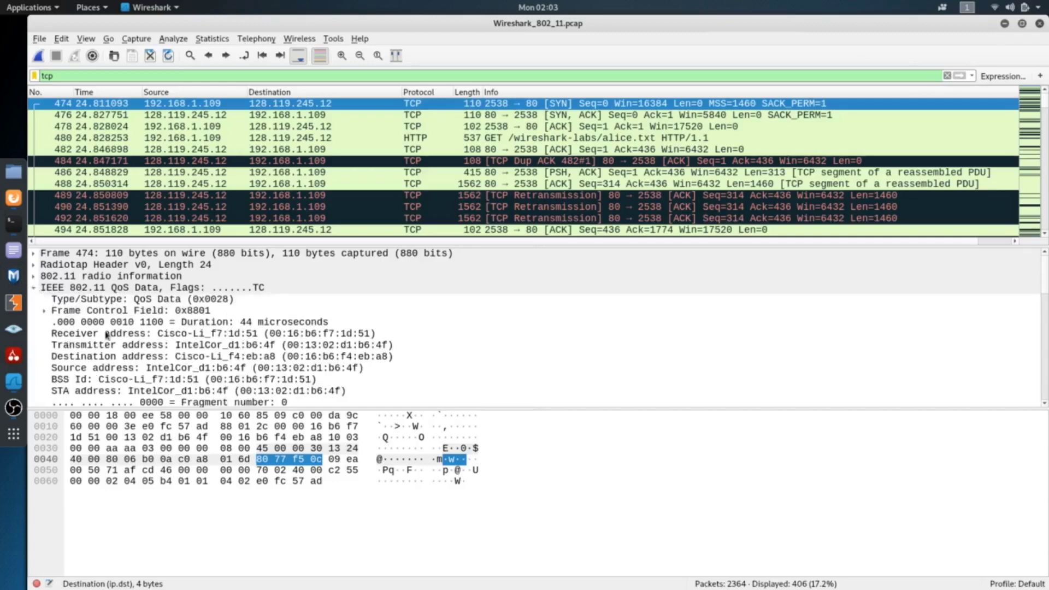
left_click(127, 370)
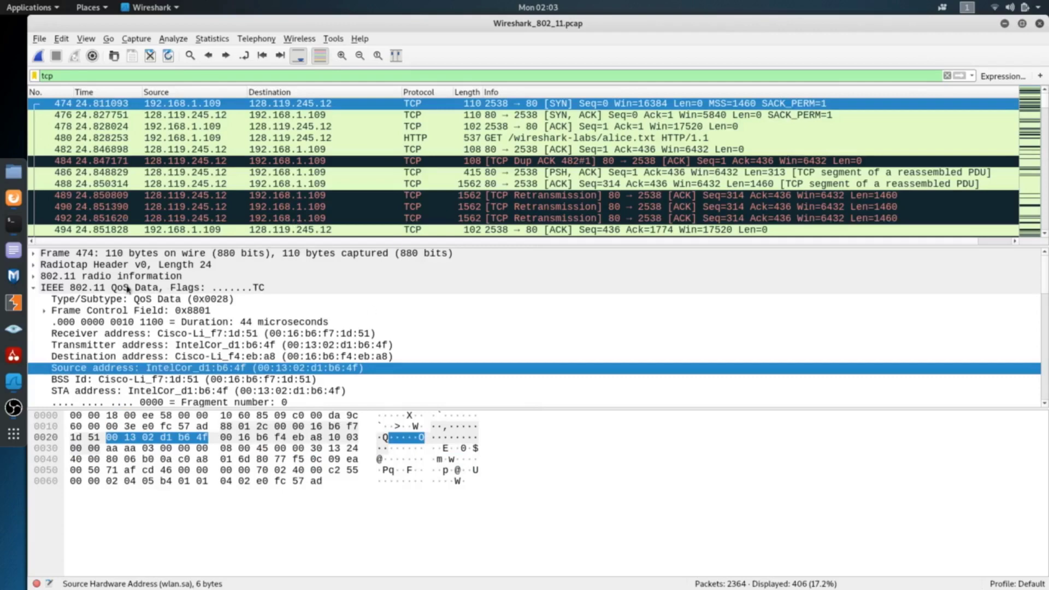
Collapse all protocol sections of frame 474 and highlight the Radiotap Header, 802.11 radio information and QoS Data layers
left_click(35, 288)
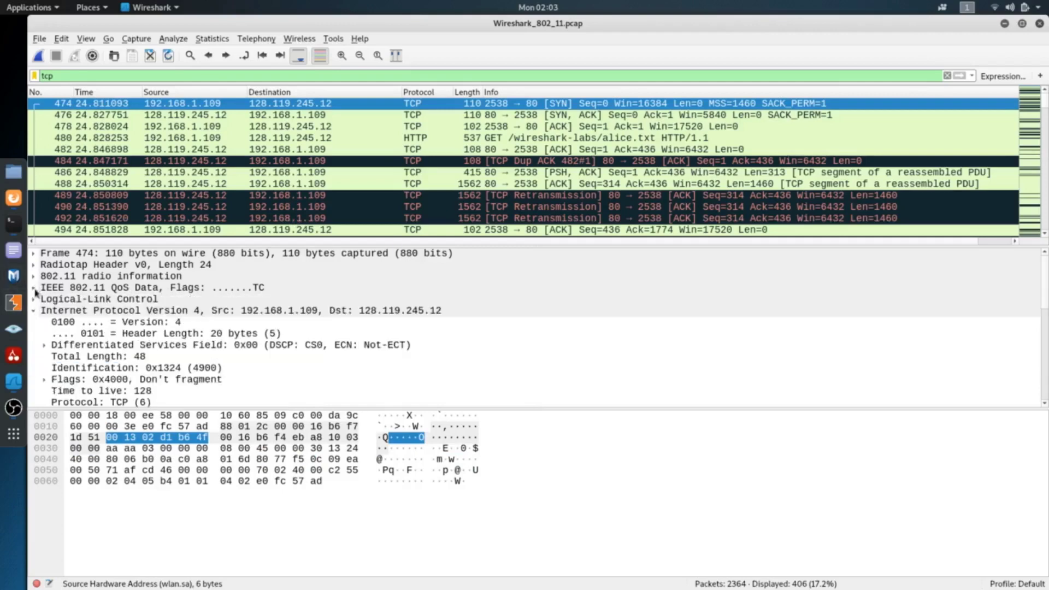
left_click(34, 311)
left_click(34, 323)
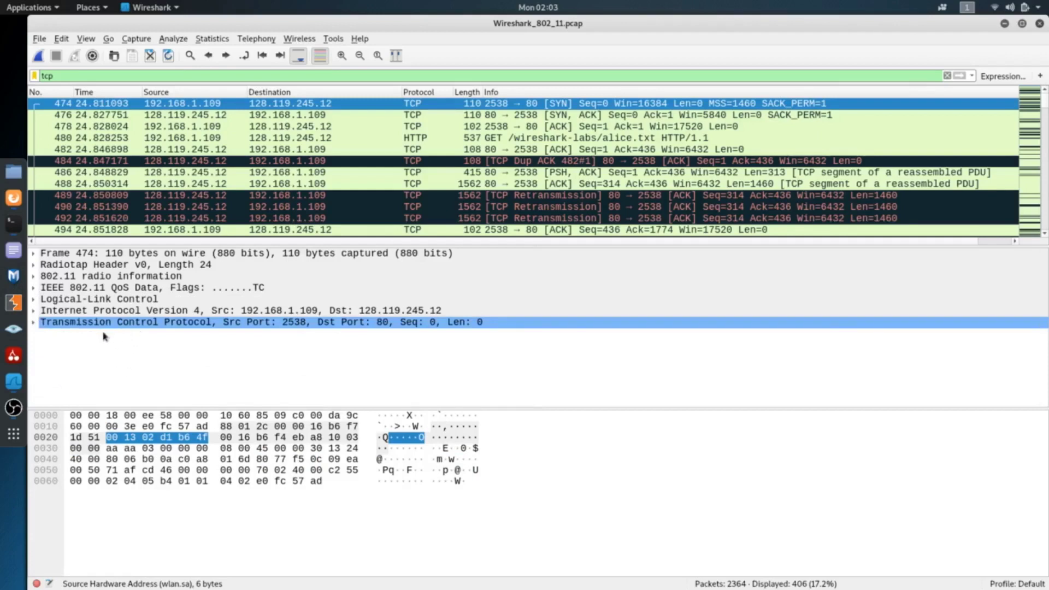
left_click(71, 266)
left_click(75, 277)
left_click(78, 288)
left_click(78, 266)
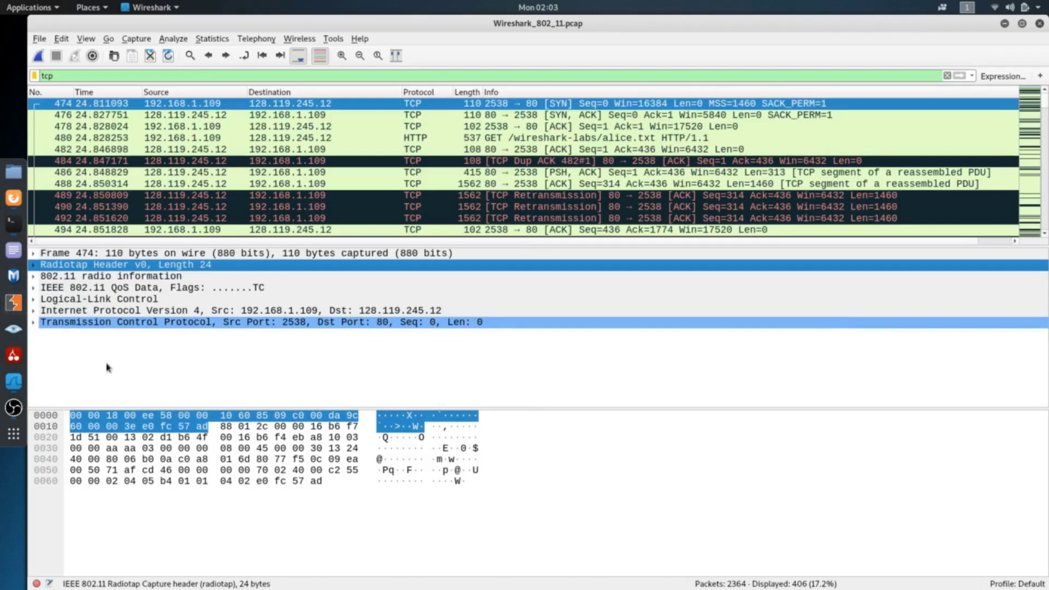
Switch to the wlan0 capture window and filter its packets for TCP traffic
left_click(14, 381)
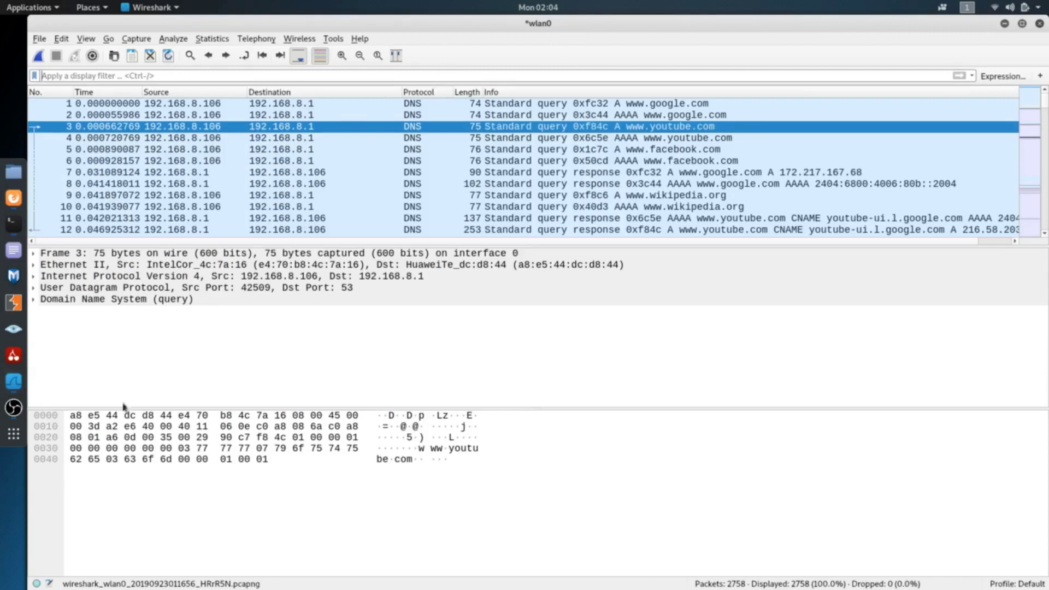
left_click(76, 448)
type("tcp")
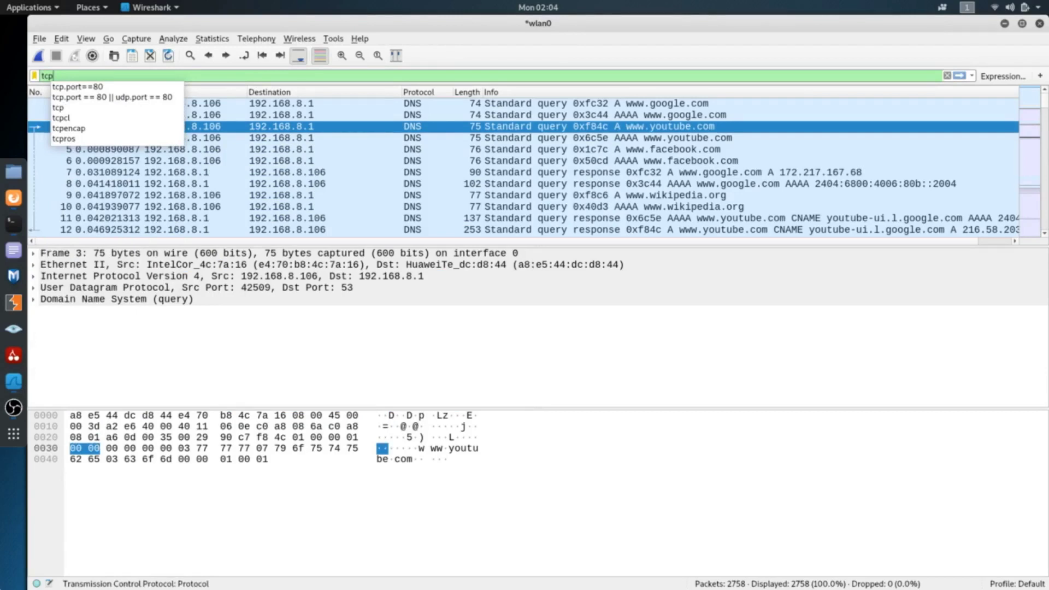
key("Down")
key("Return")
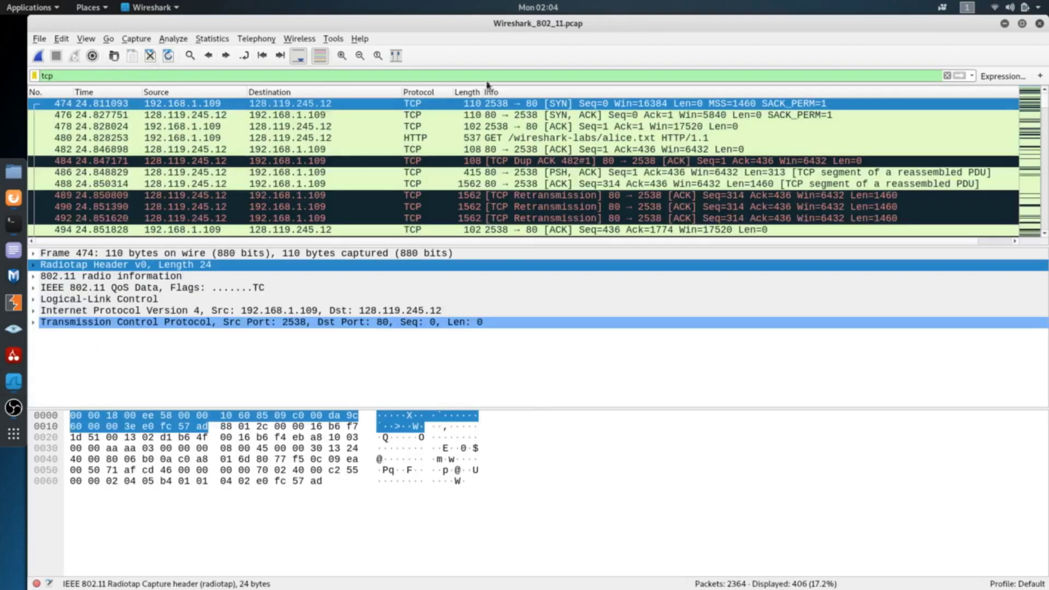
key("Down")
key("Down")
key("Down")
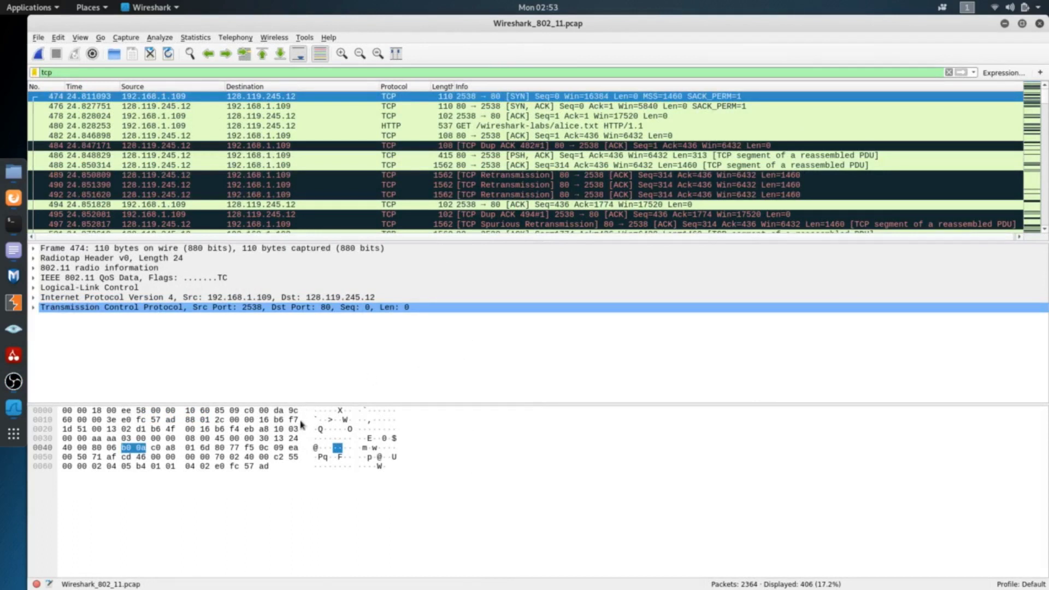
Copy the authentications filter from the text editor notes and apply wlan.fc.type_subtype == 11 as the display filter in Wireshark_802_11.pcap
left_click(13, 251)
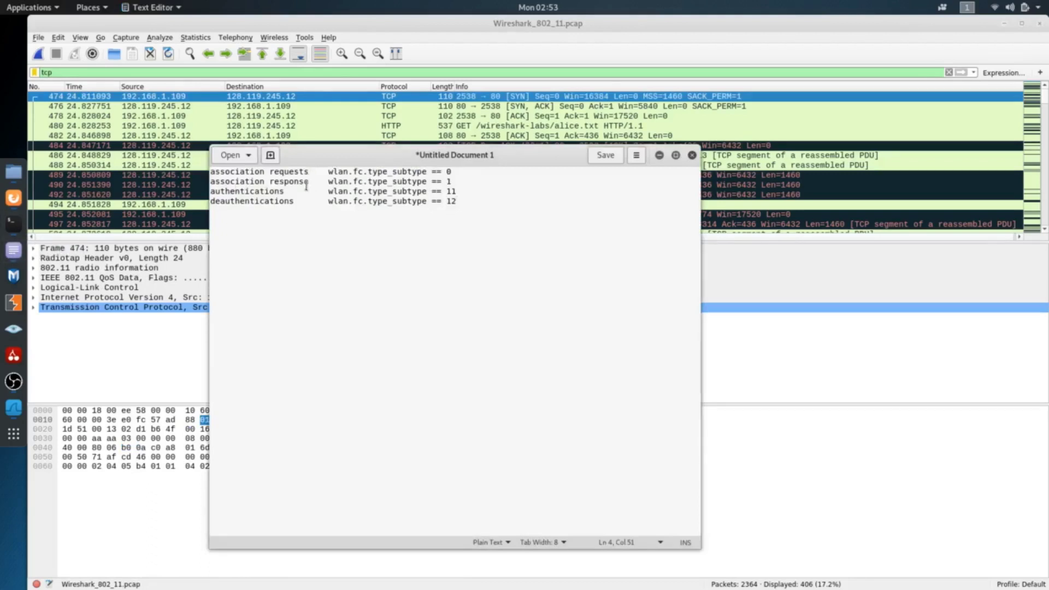
left_click_drag(328, 192, 472, 190)
key("ctrl+c")
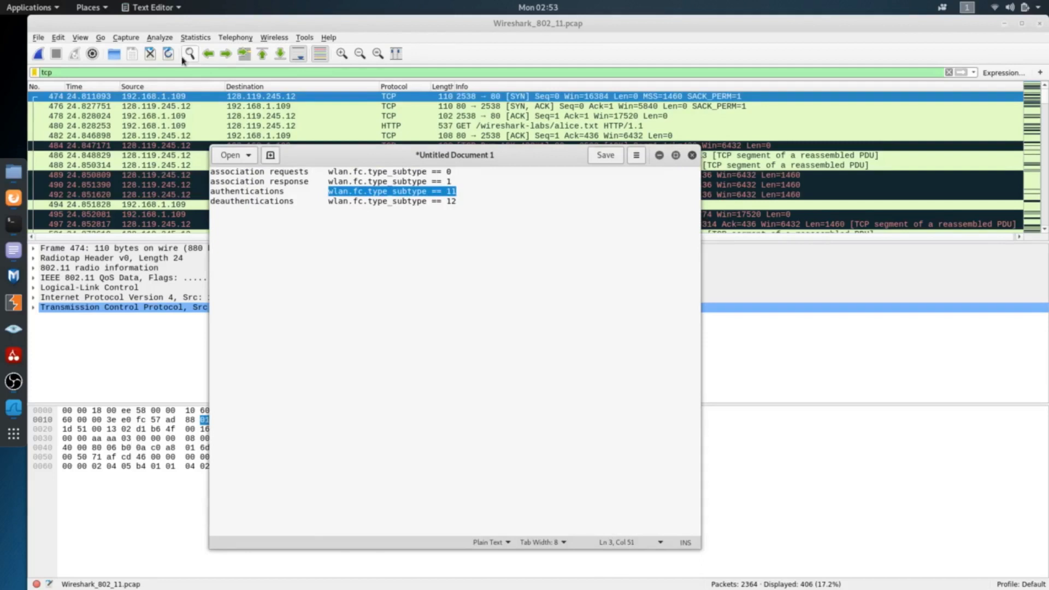
left_click(188, 73)
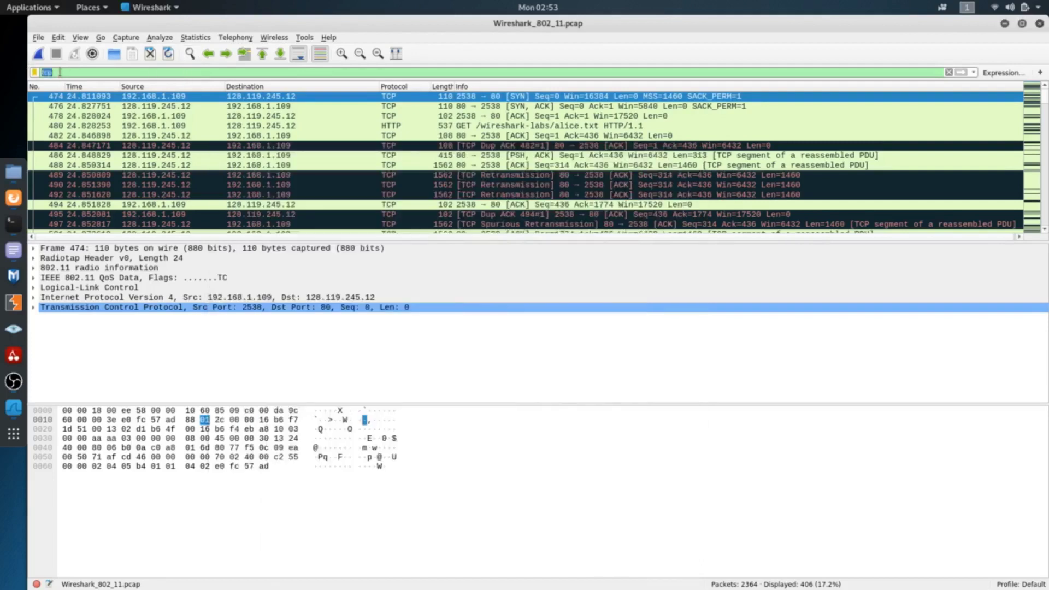
left_click_drag(62, 73, 36, 76)
key("ctrl+v")
key("Return")
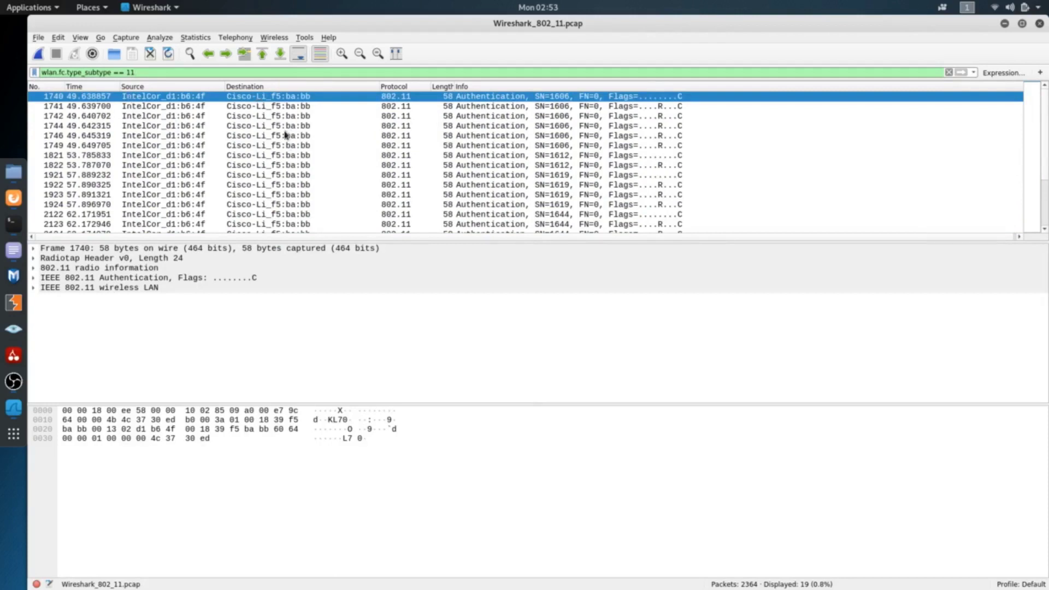
Review the authentication packets, expand IEEE 802.11 Authentication and the Frame Control Field of frame 1740, and highlight the frame type
scroll(230, 177, "down", 2)
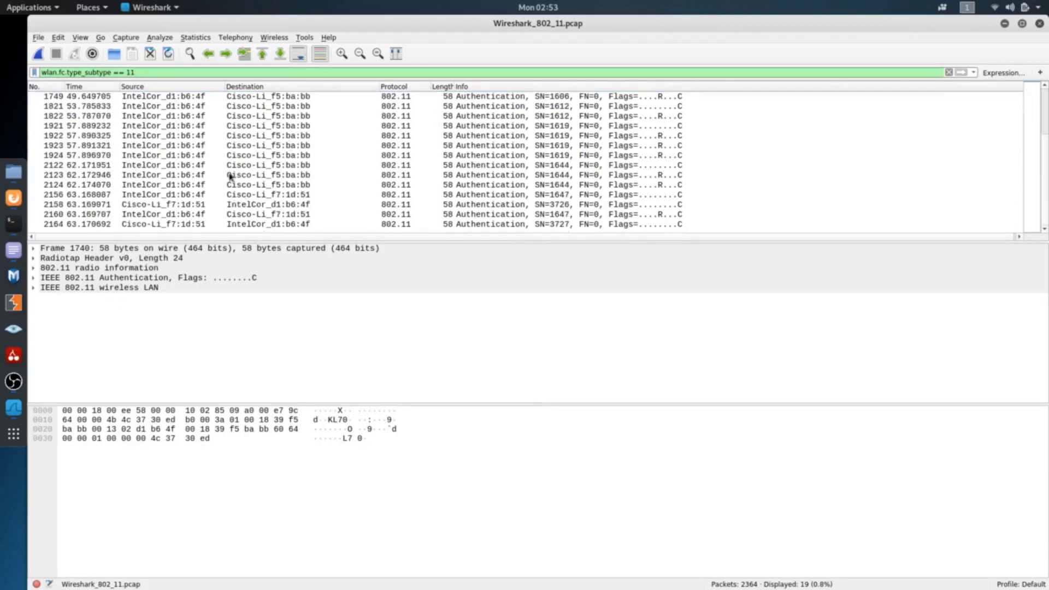
scroll(230, 177, "up", 2)
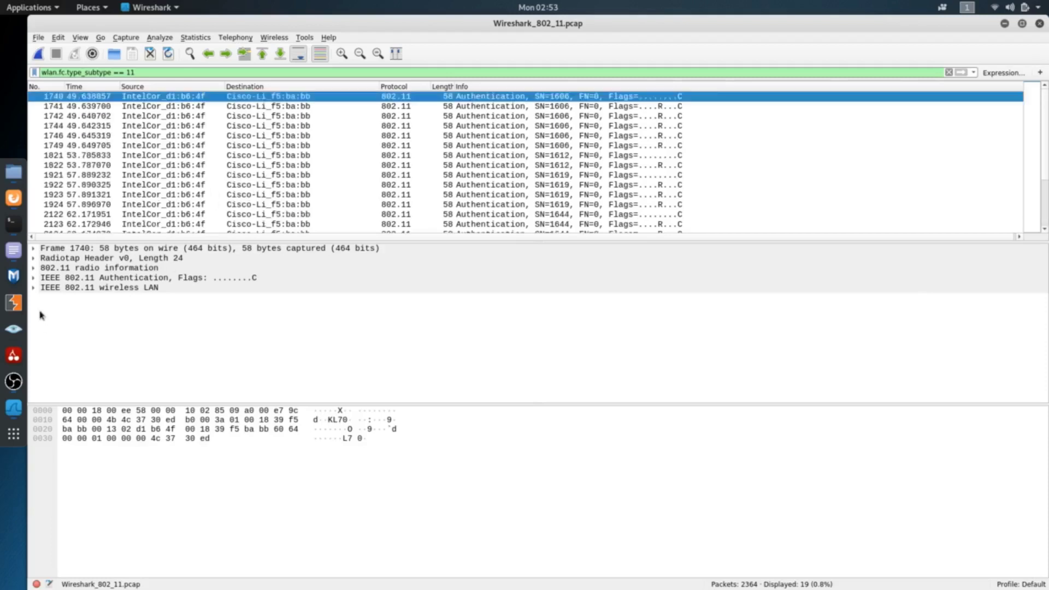
left_click(34, 279)
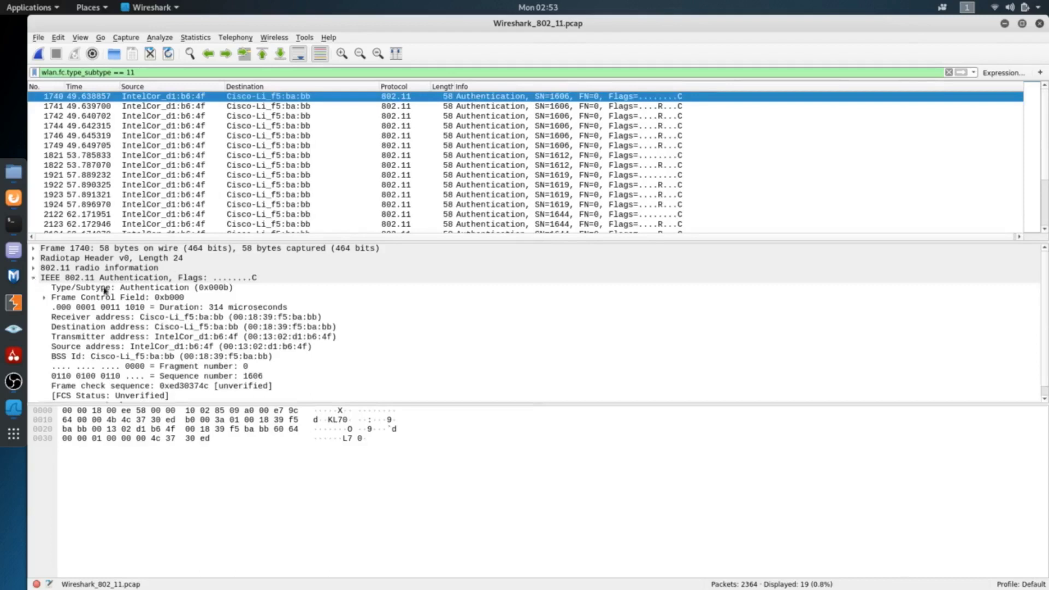
left_click(46, 299)
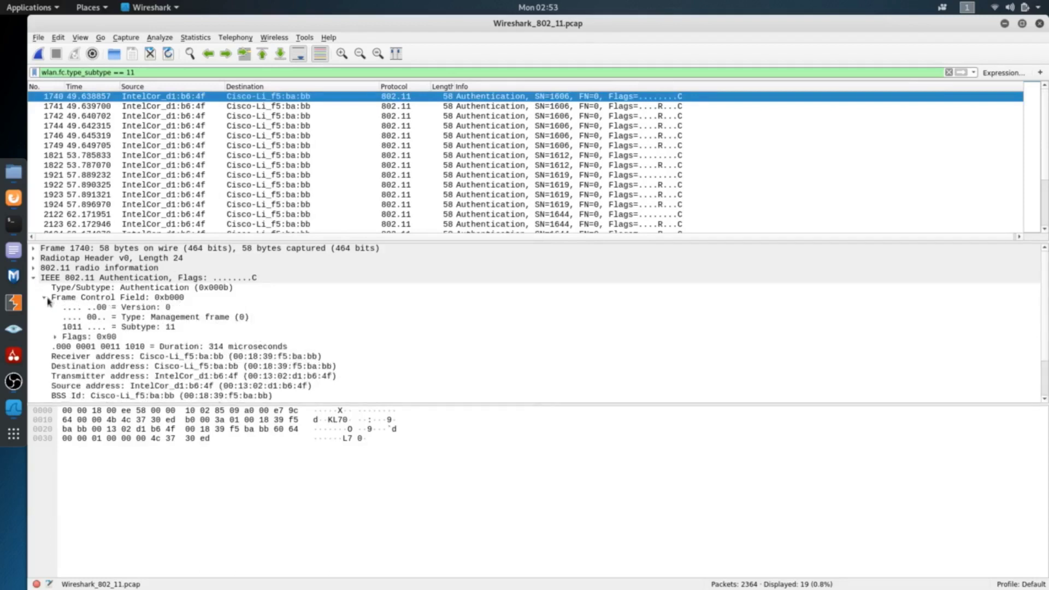
left_click(203, 319)
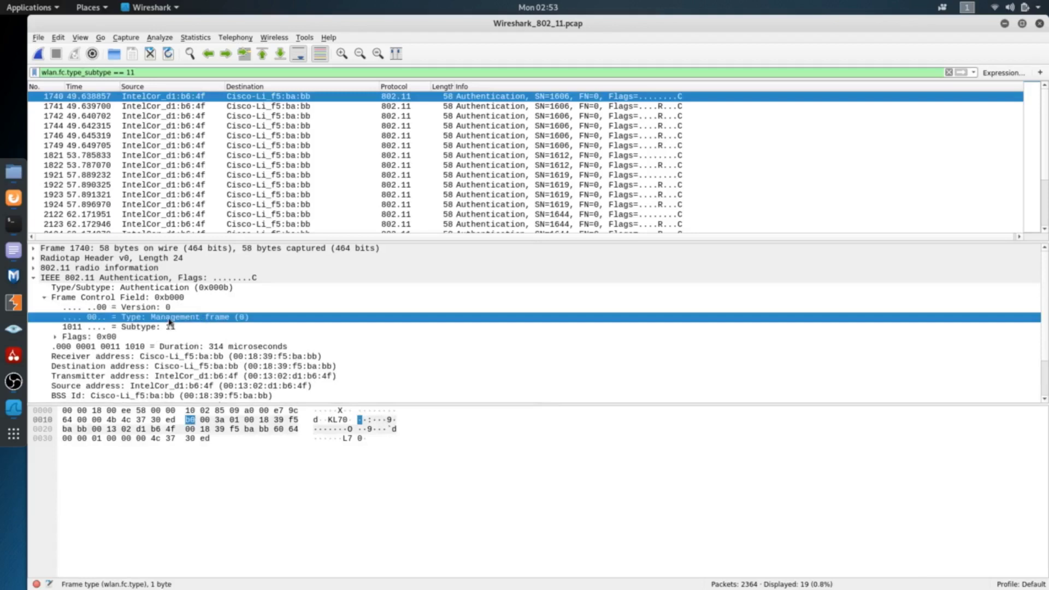
Expand IEEE 802.11 wireless LAN and its fixed parameters in frame 1740 to inspect the authentication details
scroll(170, 322, "down", 2)
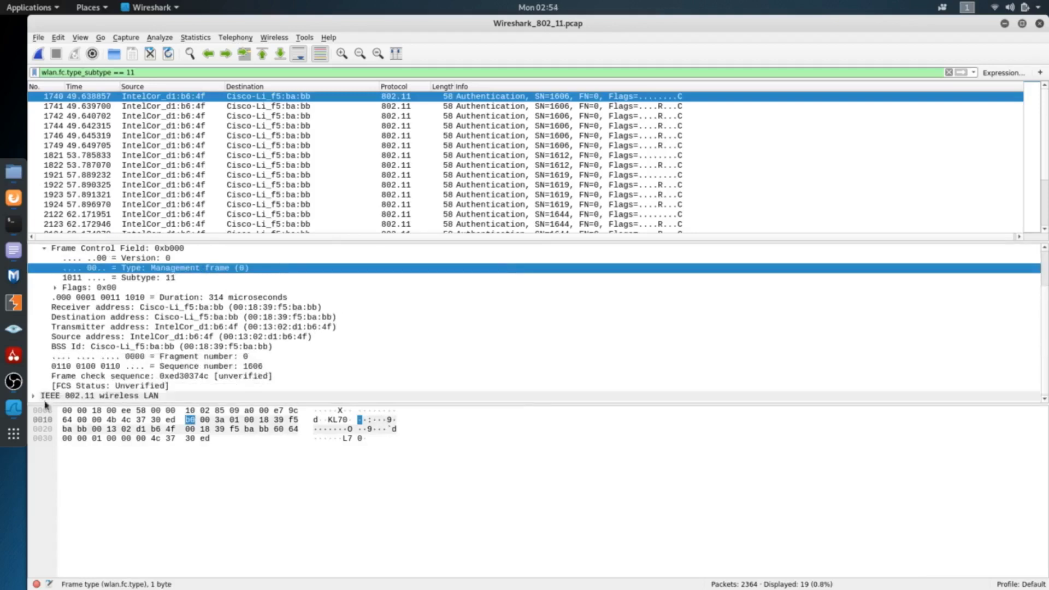
scroll(116, 346, "down", 1)
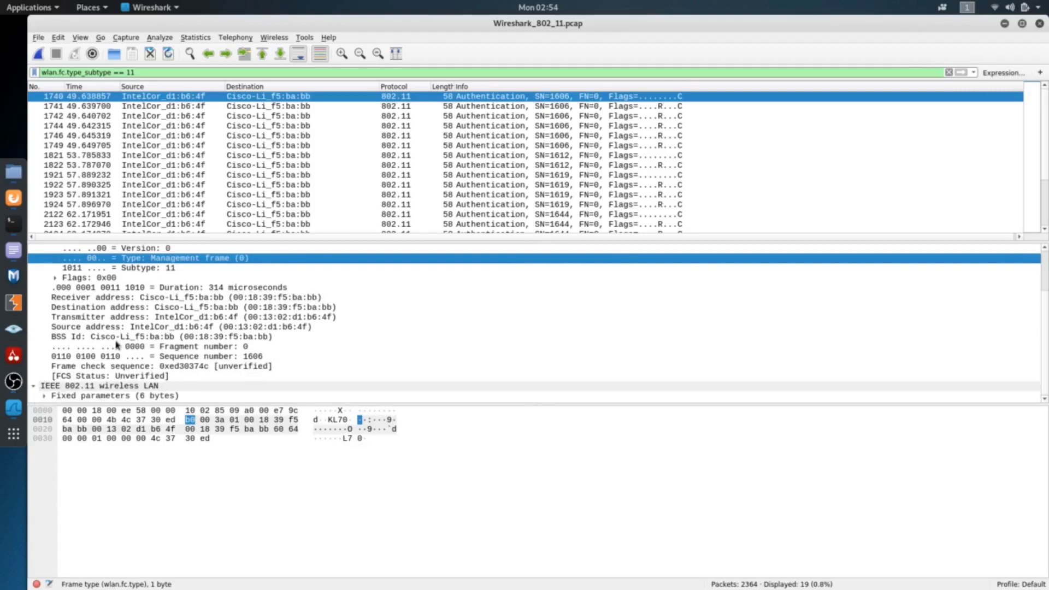
left_click(44, 396)
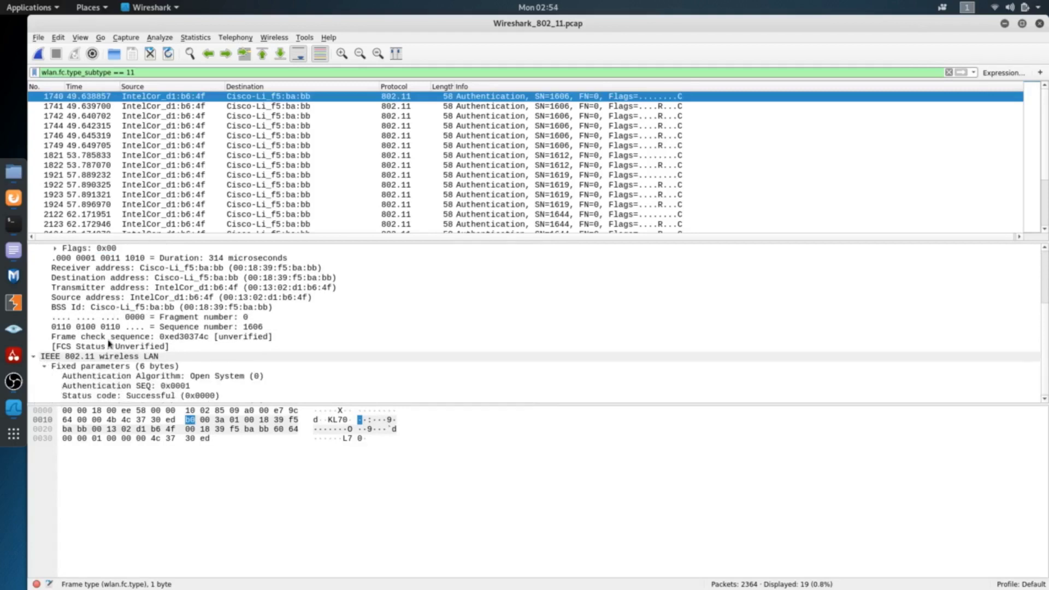
Highlight the authentication algorithm and the status code in the fixed parameters of authentication frame 1740
left_click(113, 377)
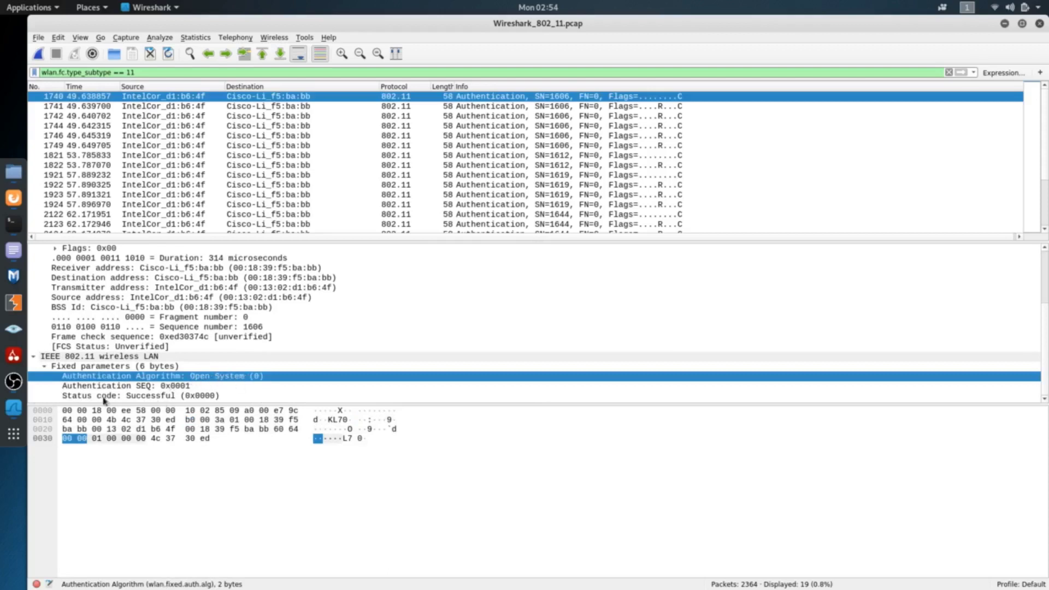
left_click(66, 396)
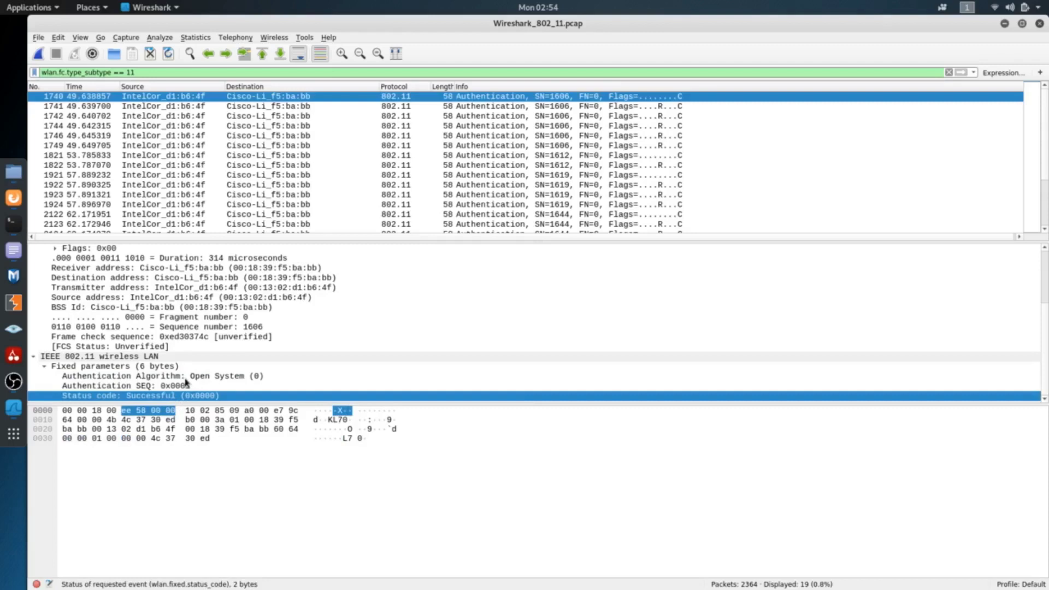
Copy the association requests filter from the text editor notes and apply wlan.fc.type_subtype == 0 as the display filter in Wireshark_802_11.pcap
key("alt+Tab")
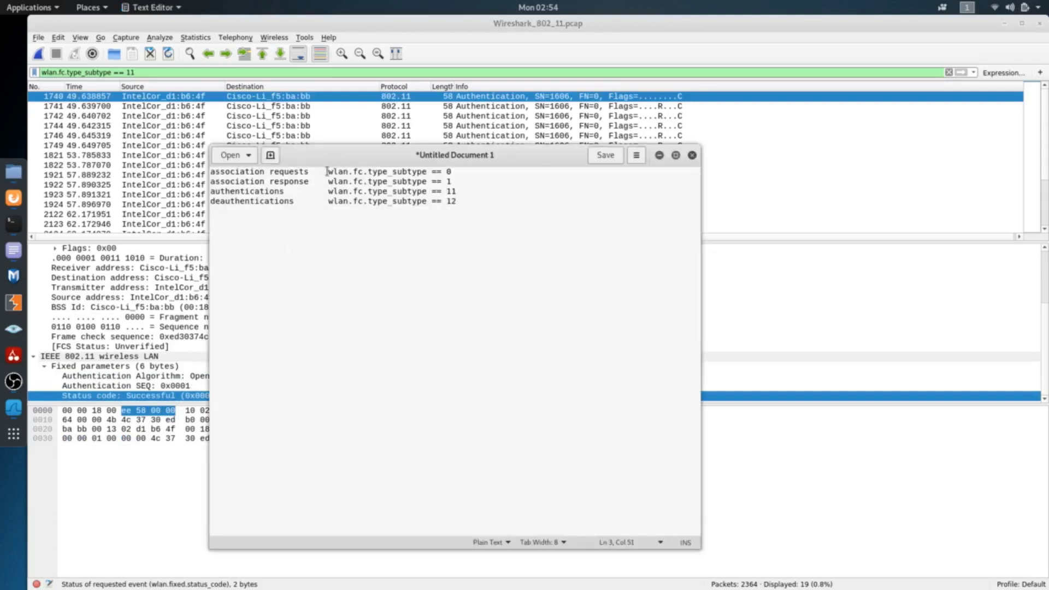
left_click_drag(329, 171, 456, 170)
key("ctrl+c")
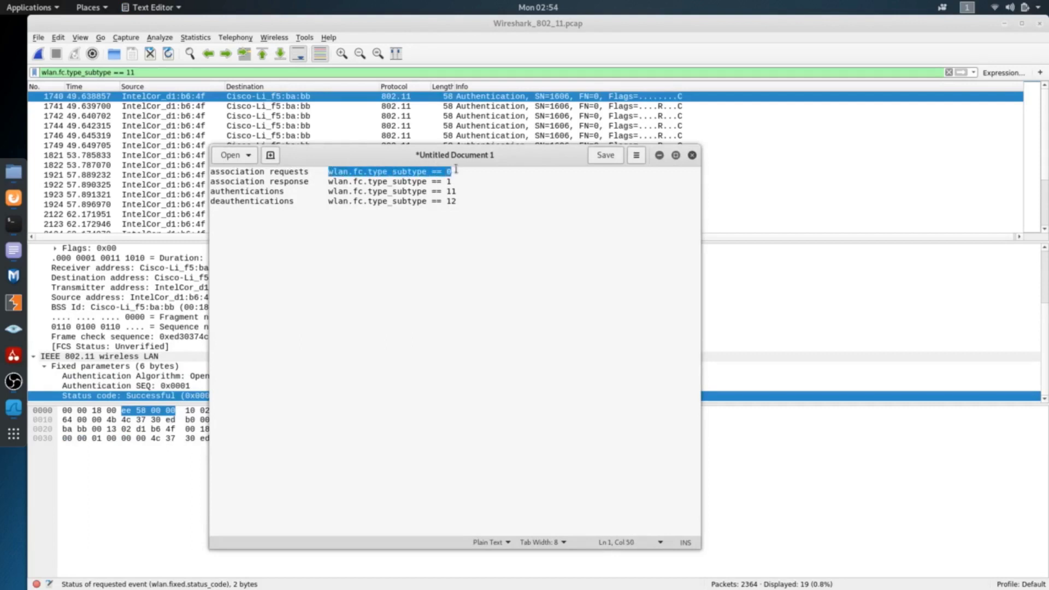
left_click_drag(190, 72, 40, 76)
key("ctrl+v")
key("Return")
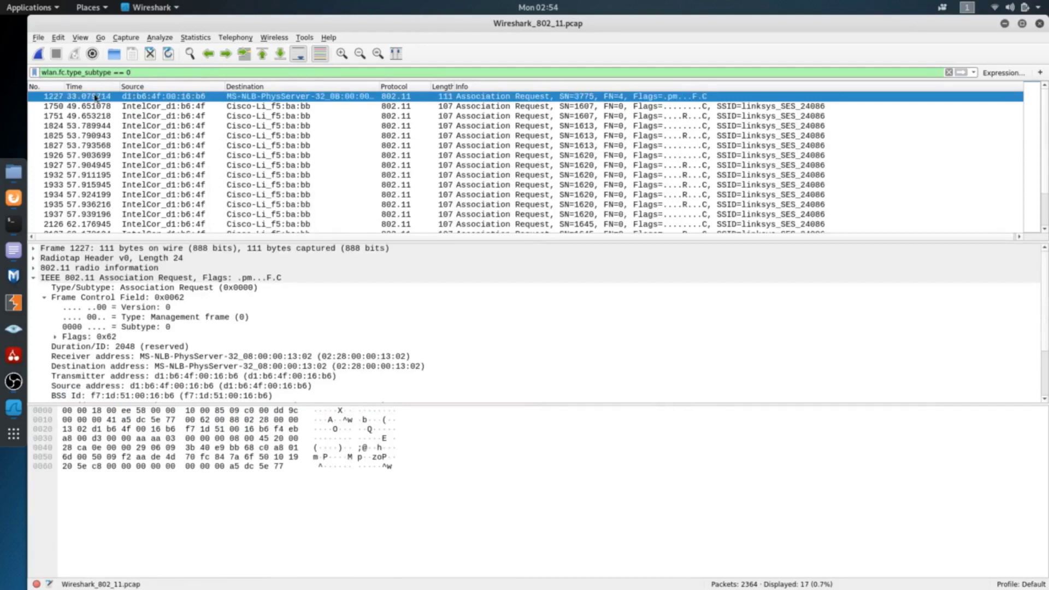
Select association request frame 2162 in the packet list and highlight the frame type in its Frame Control Field
scroll(444, 203, "down", 1)
left_click(469, 218)
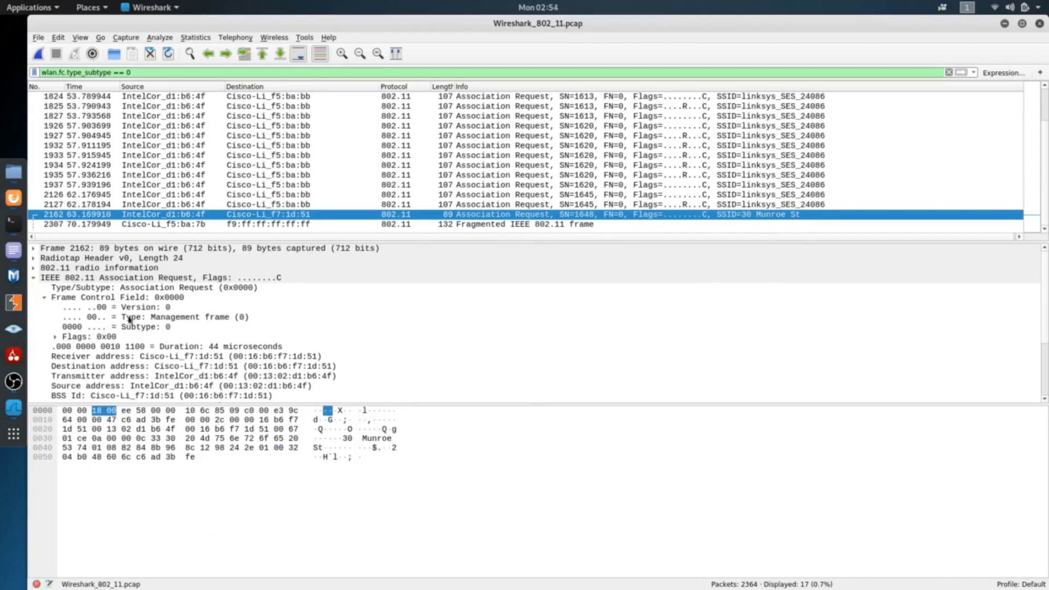
left_click(175, 317)
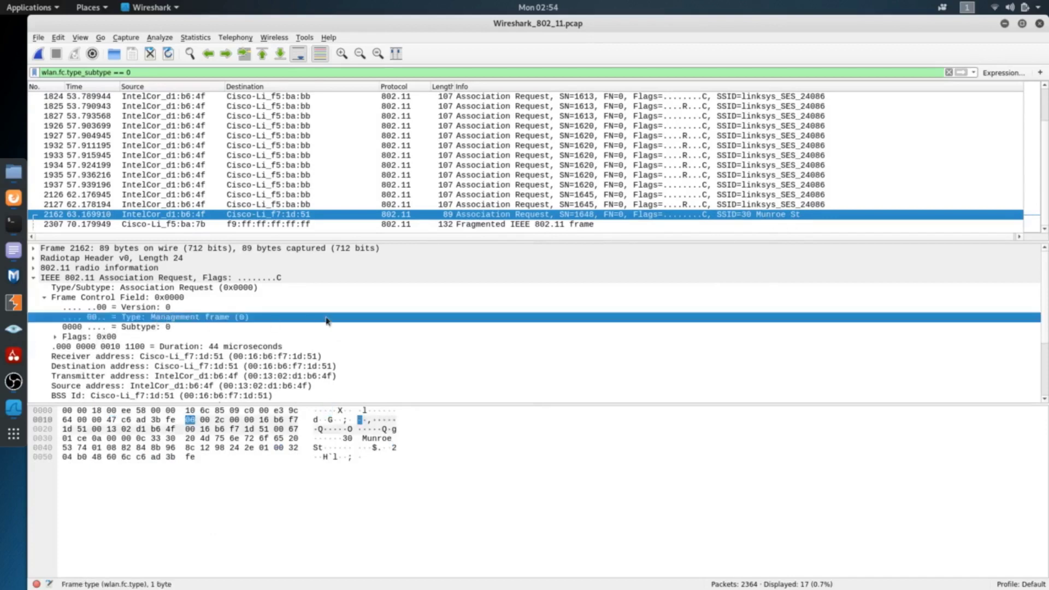
Expand the tagged parameters of frame 2162 and inspect the SSID, Supported Rates, QoS Capability and Extended Supported Rates tags
scroll(290, 317, "down", 3)
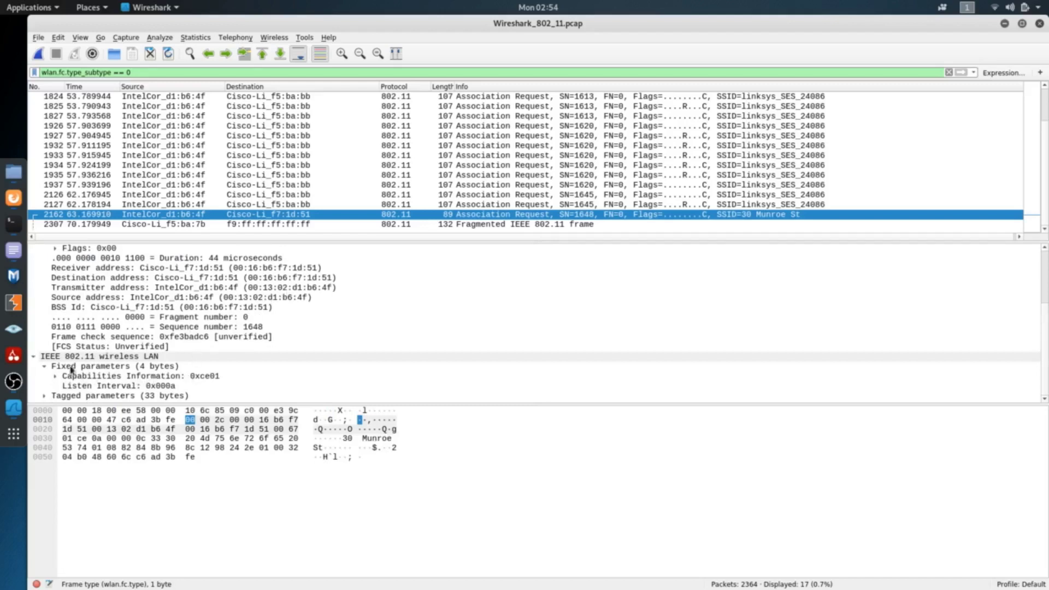
left_click(44, 396)
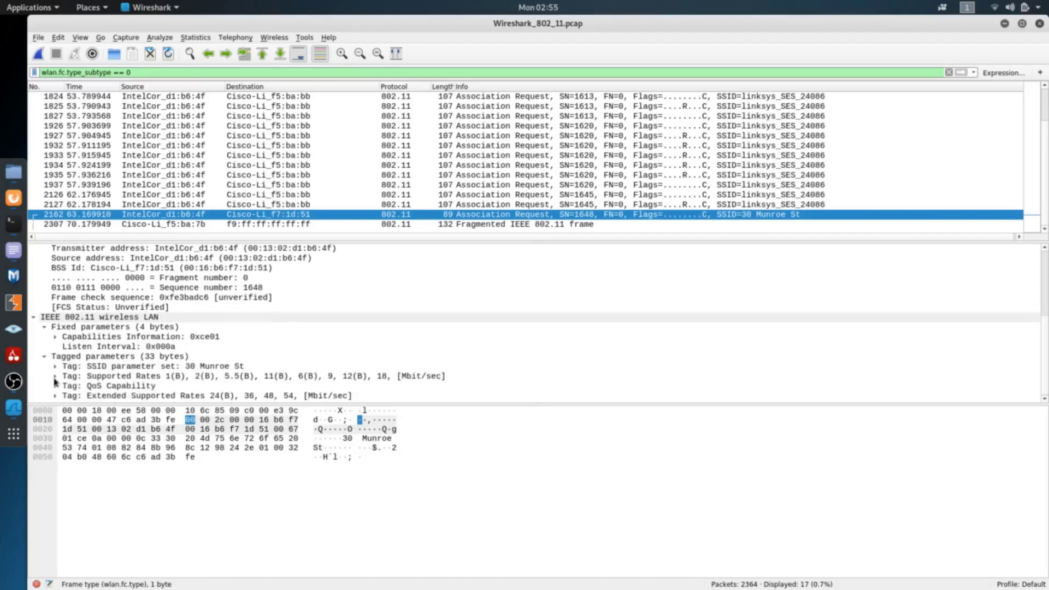
left_click(118, 367)
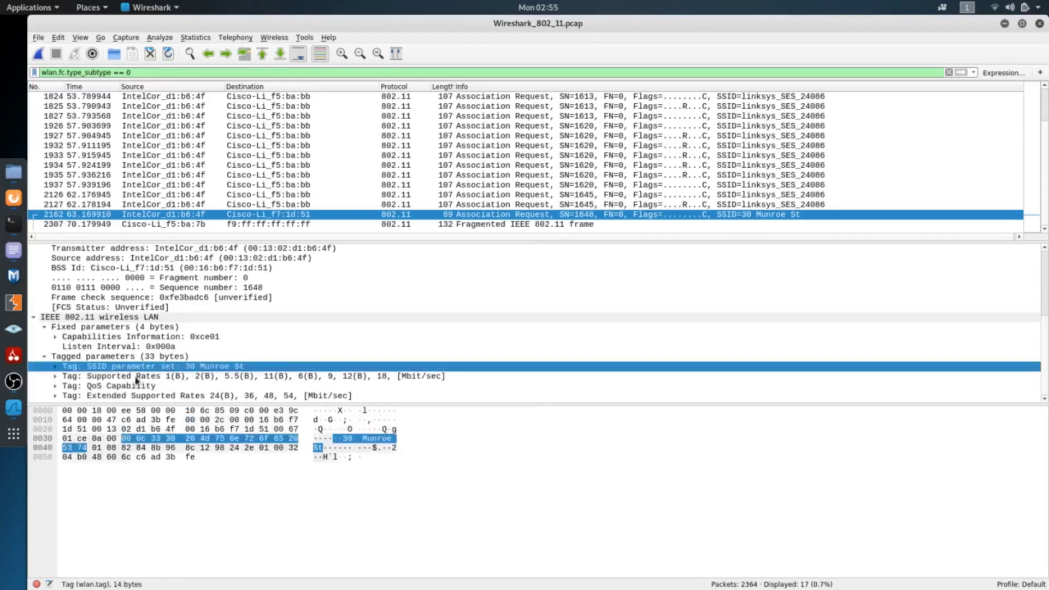
left_click(256, 377)
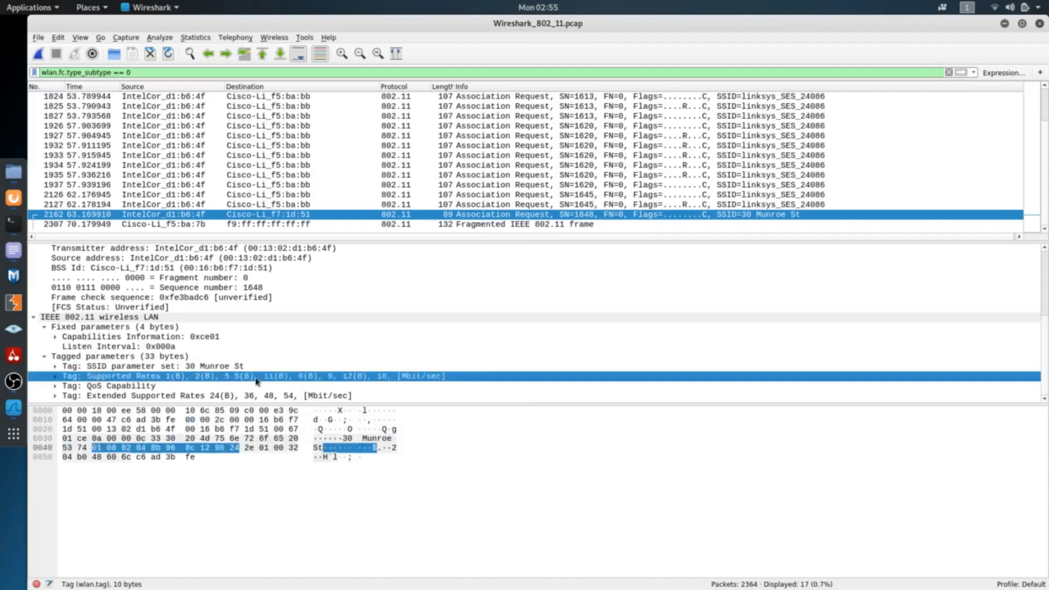
left_click(186, 387)
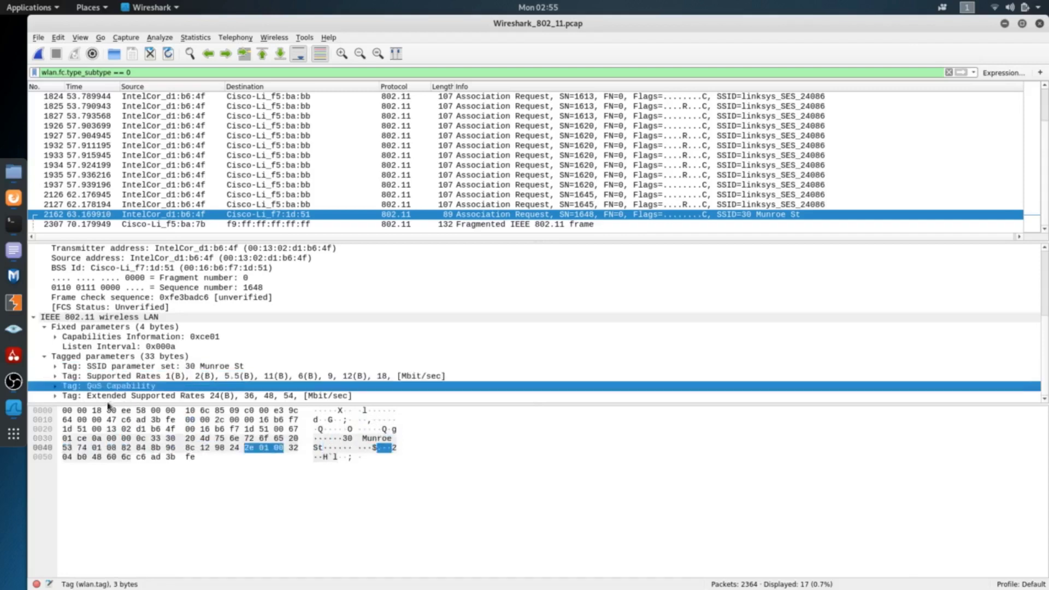
left_click(126, 397)
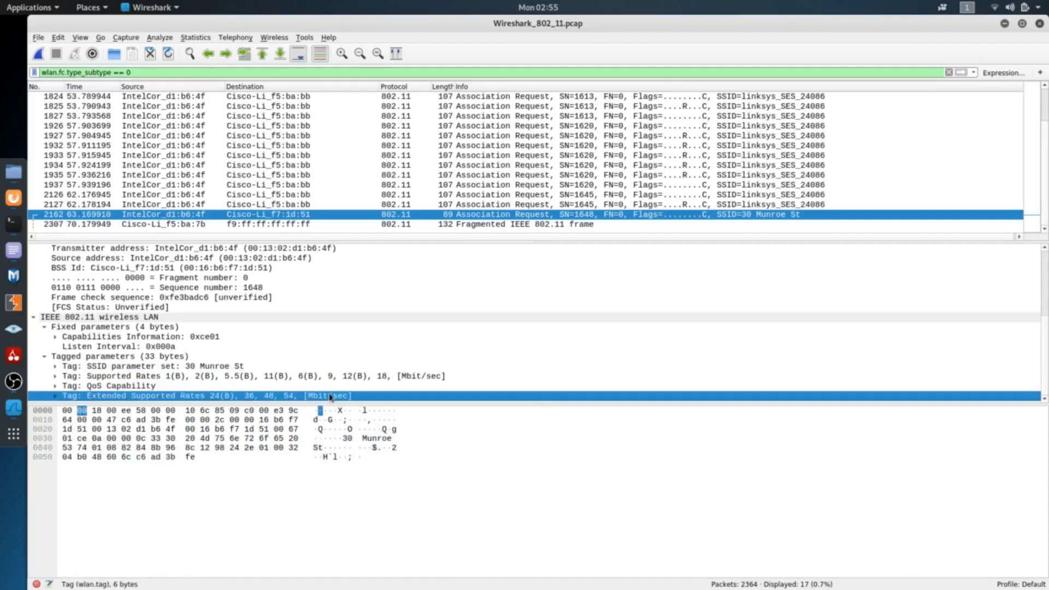
Copy the association response filter from the text editor notes and apply wlan.fc.type_subtype == 1 as the display filter in Wireshark_802_11.pcap
key("alt+Tab")
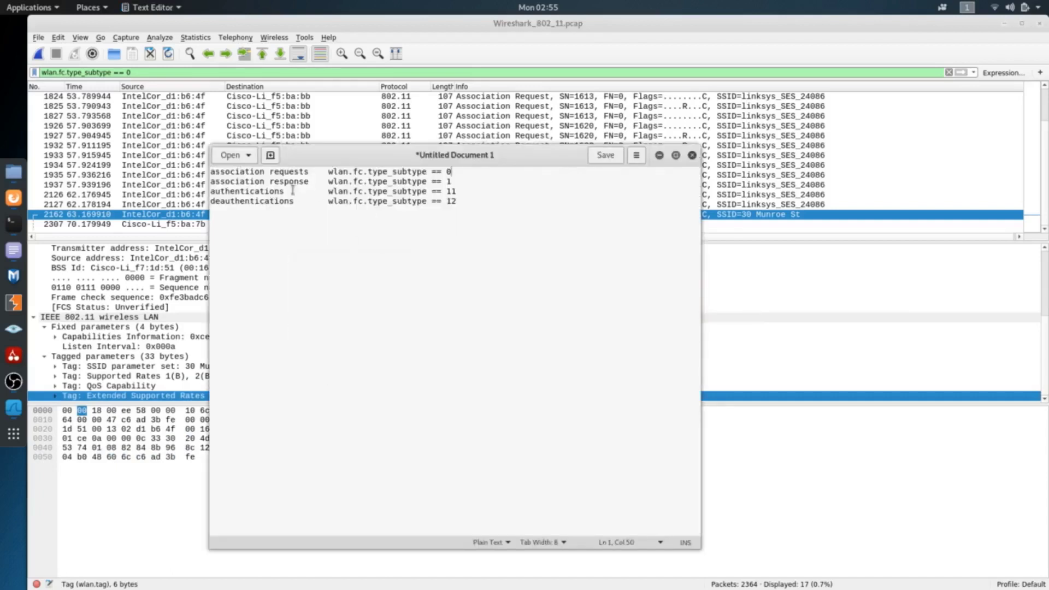
left_click_drag(328, 182, 451, 185)
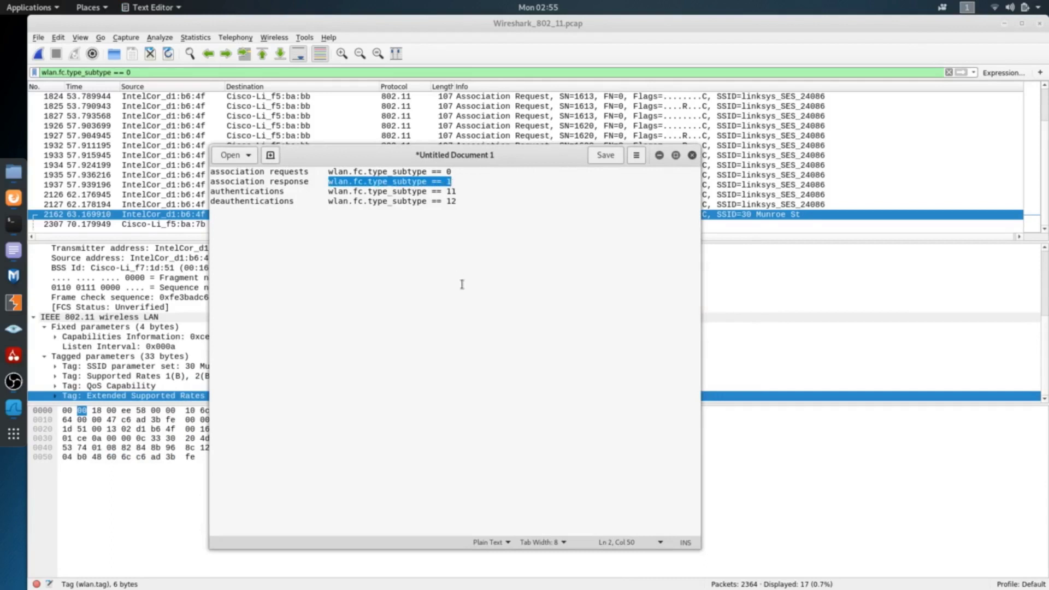
key("alt+Tab")
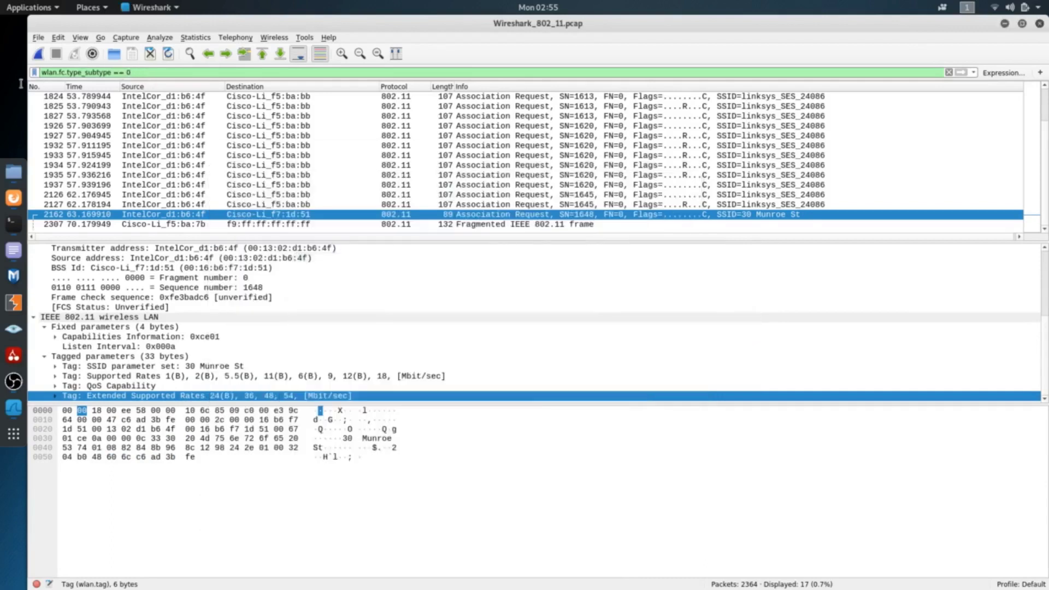
triple_click(24, 72)
type("wlan.fc.type_subtype == 1")
key("Return")
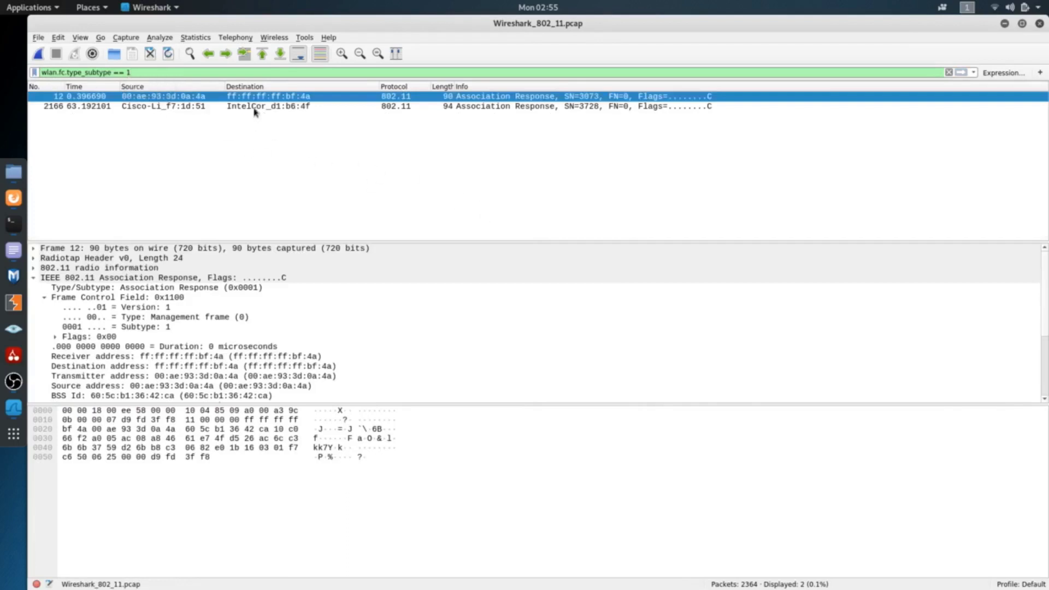
Select association response frame 2166 and highlight the frame type in its Frame Control Field
left_click(299, 107)
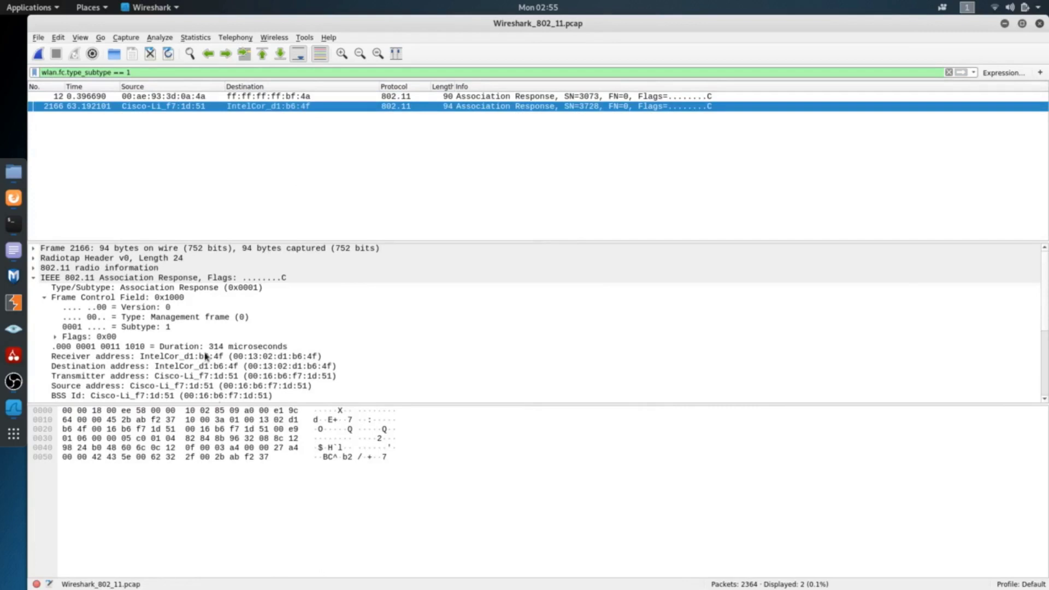
scroll(175, 319, "down", 4)
scroll(168, 322, "up", 1)
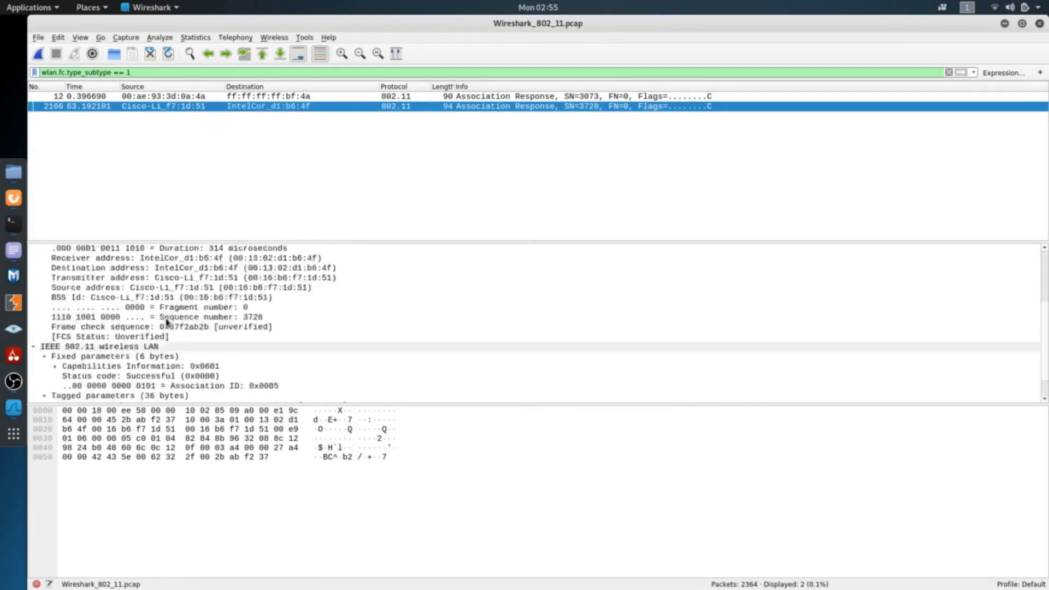
scroll(167, 323, "up", 5)
left_click(174, 307)
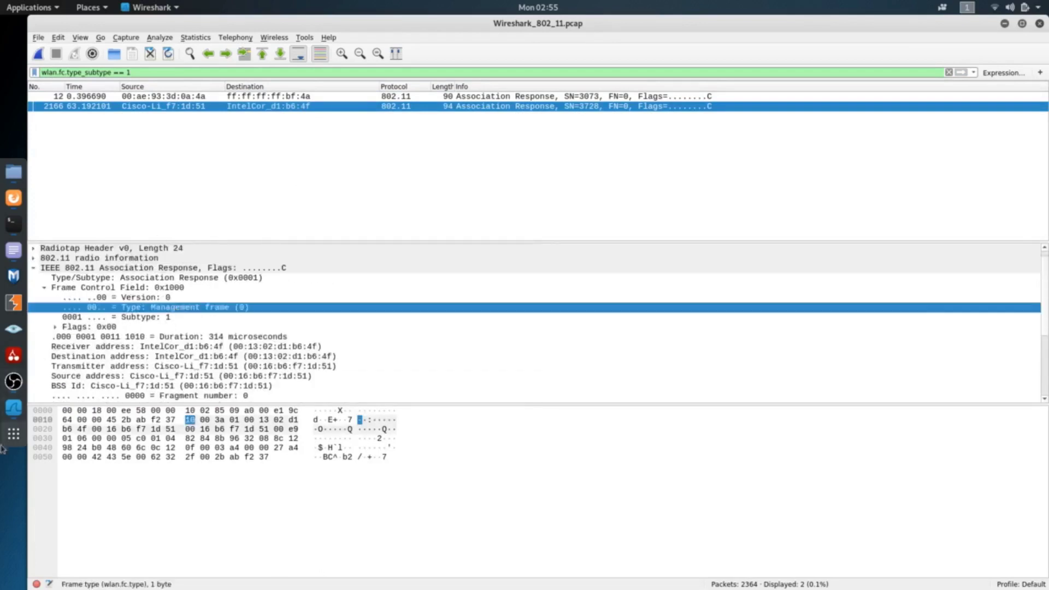
Inspect the status code, Supported Rates and Extended Supported Rates under IEEE 802.11 wireless LAN in frame 2166
scroll(153, 343, "down", 4)
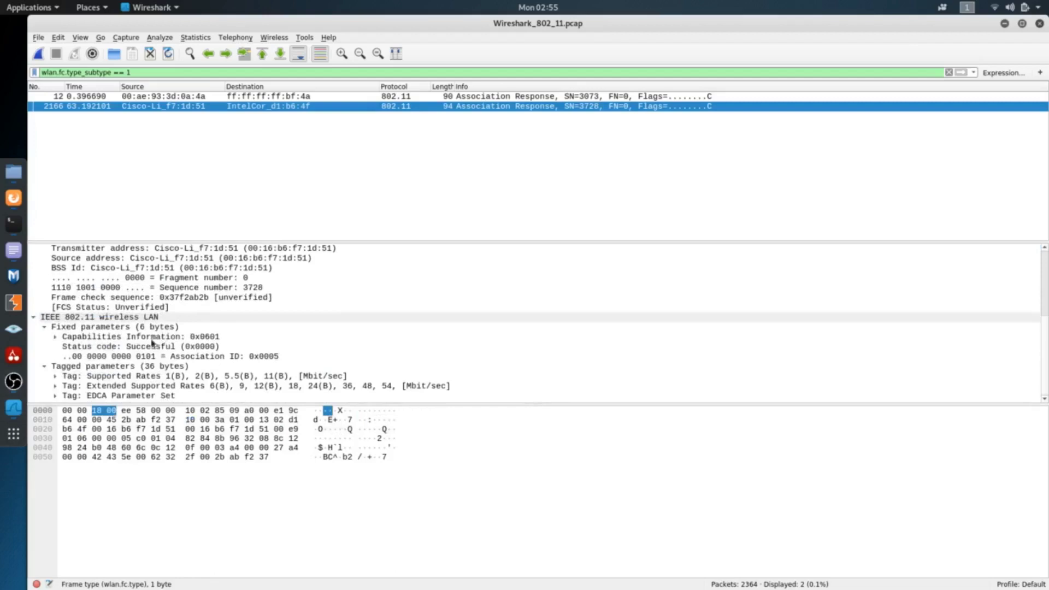
left_click(131, 318)
left_click(139, 349)
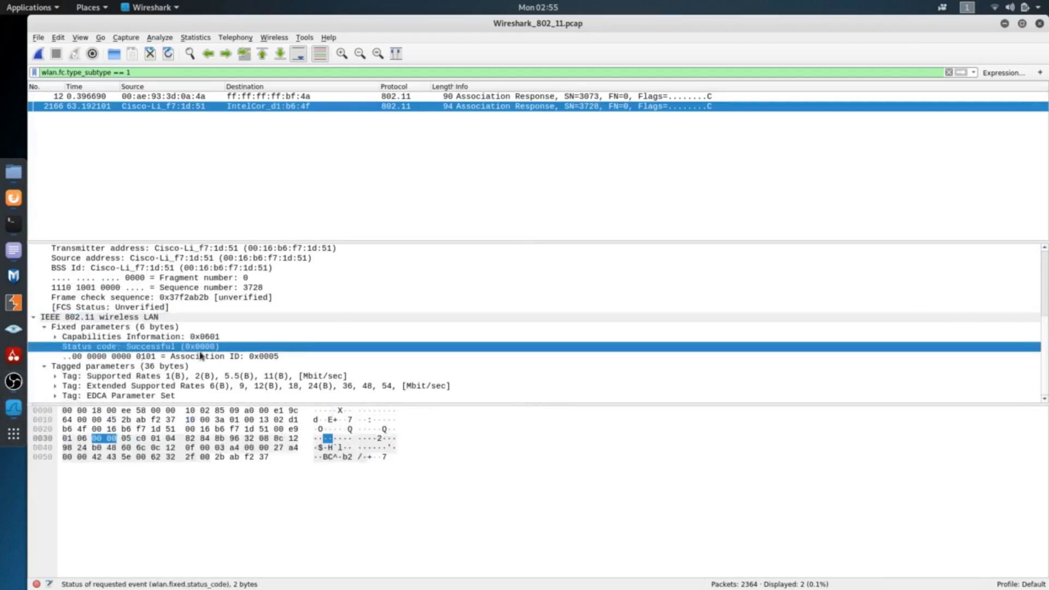
left_click(121, 377)
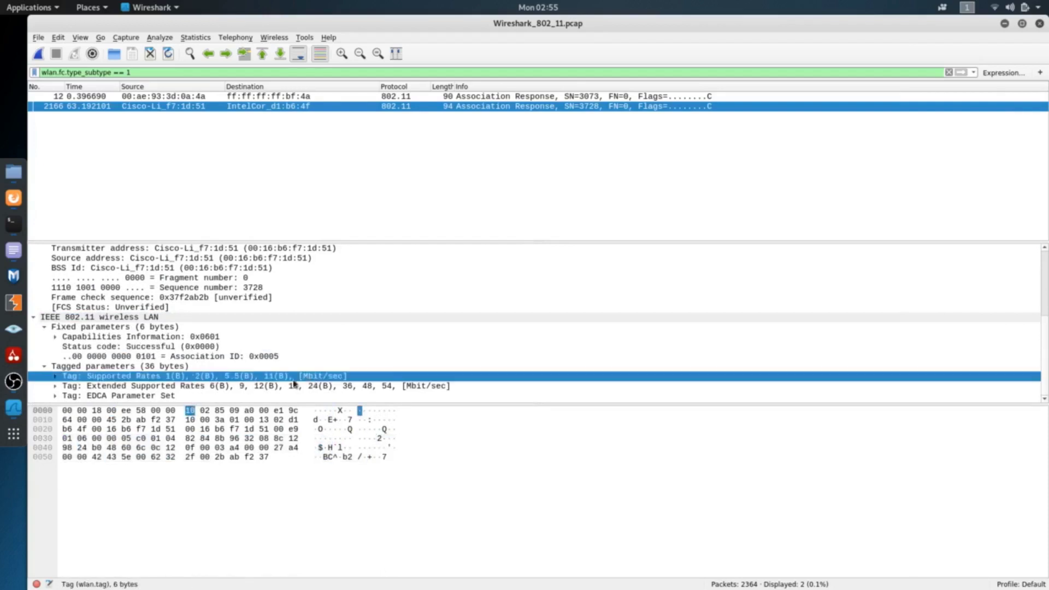
left_click(164, 387)
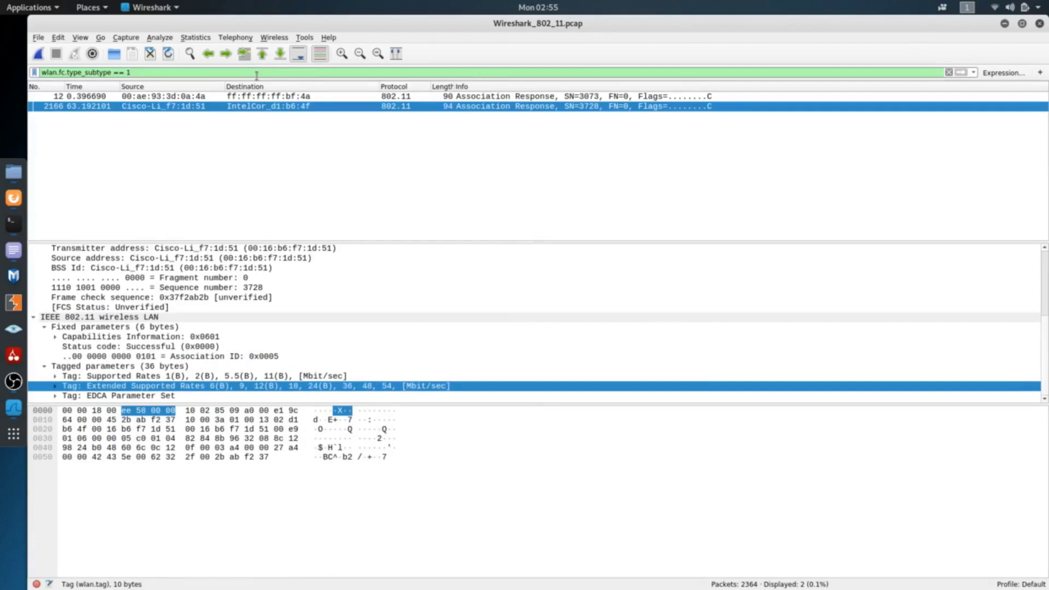
Copy the deauthentications filter from the text editor notes and apply wlan.fc.type_subtype == 12 as the display filter in Wireshark_802_11.pcap
key("alt+Tab")
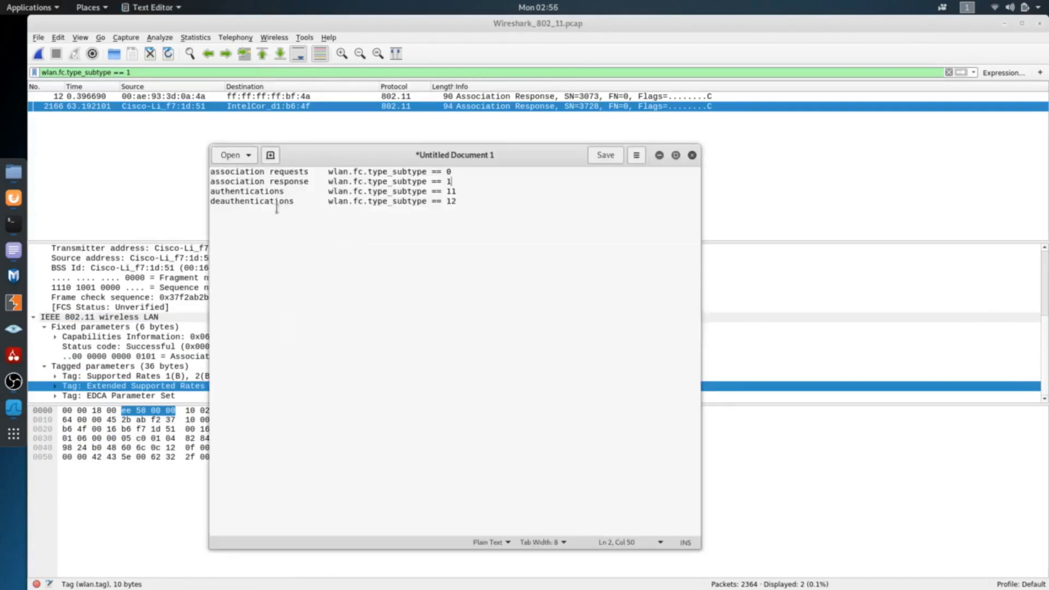
left_click_drag(330, 202, 466, 199)
key("ctrl+c")
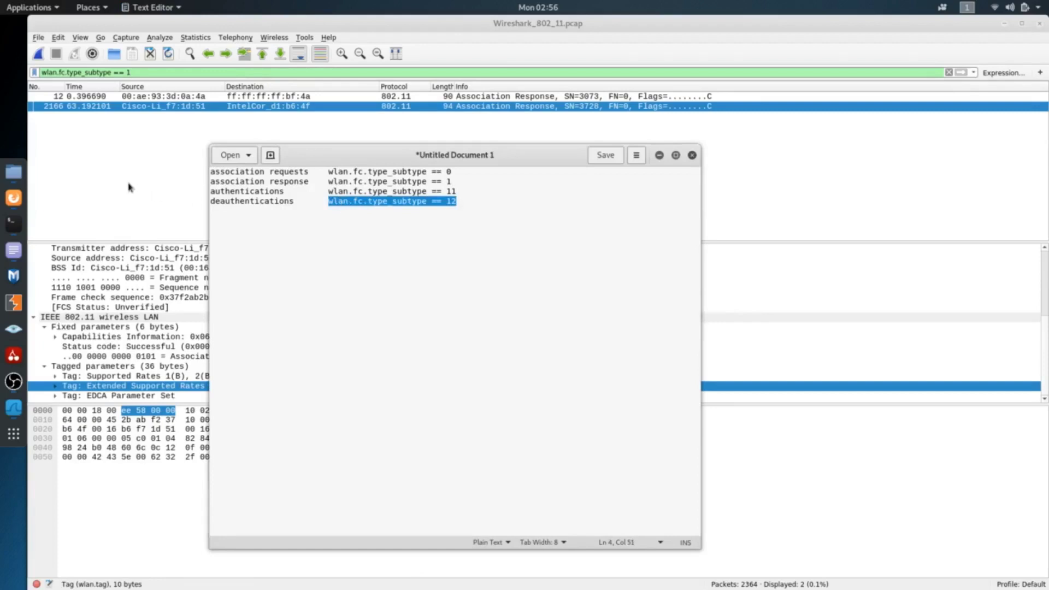
left_click_drag(171, 69, 1, 74)
left_click_drag(148, 71, 18, 76)
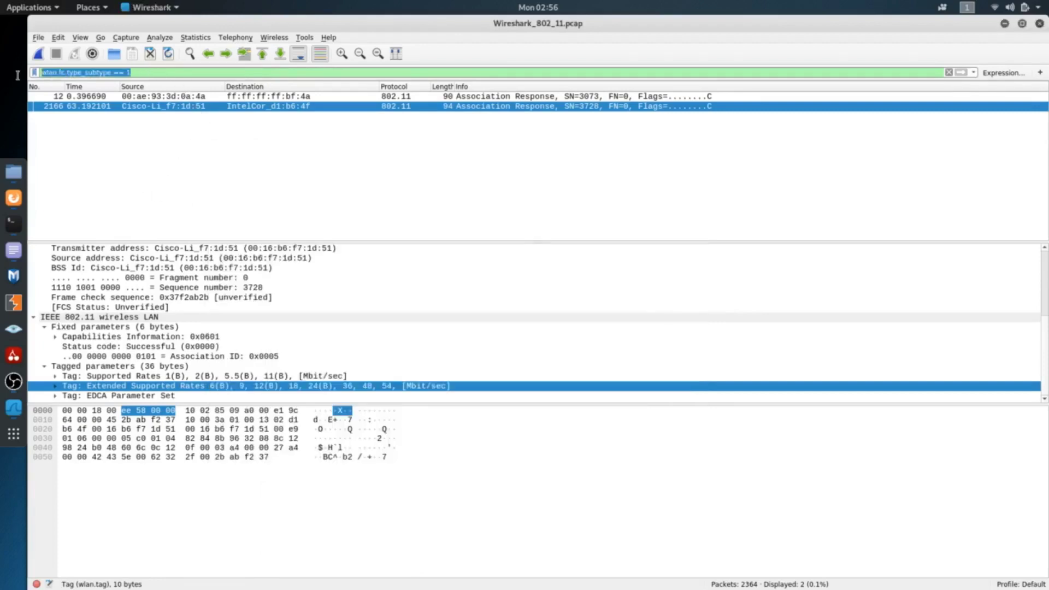
key("ctrl+v")
key("Return")
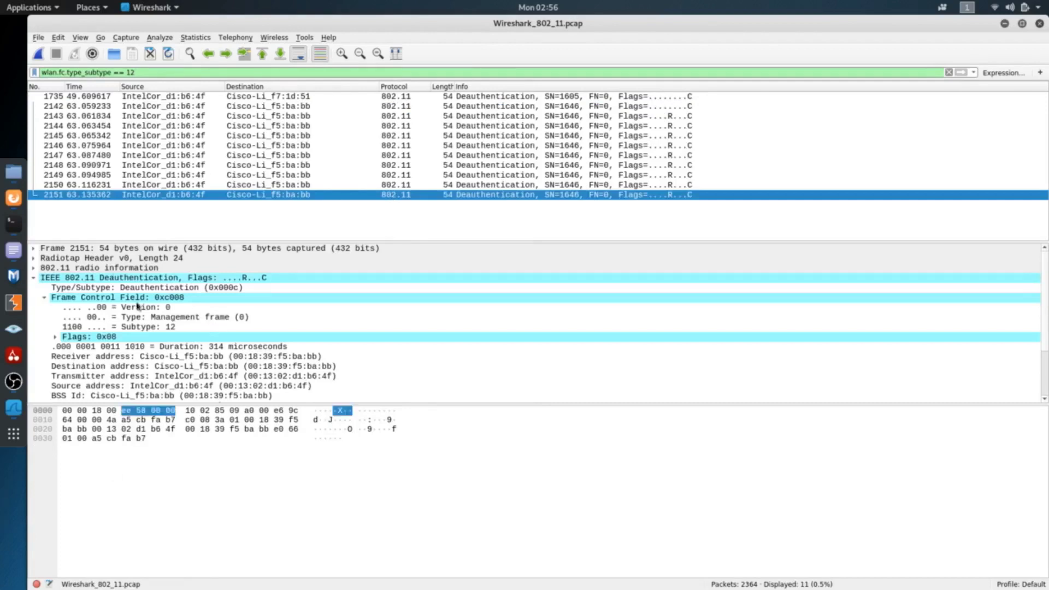
Highlight the frame type and the reason code in the details of deauthentication frame 2151
left_click(152, 317)
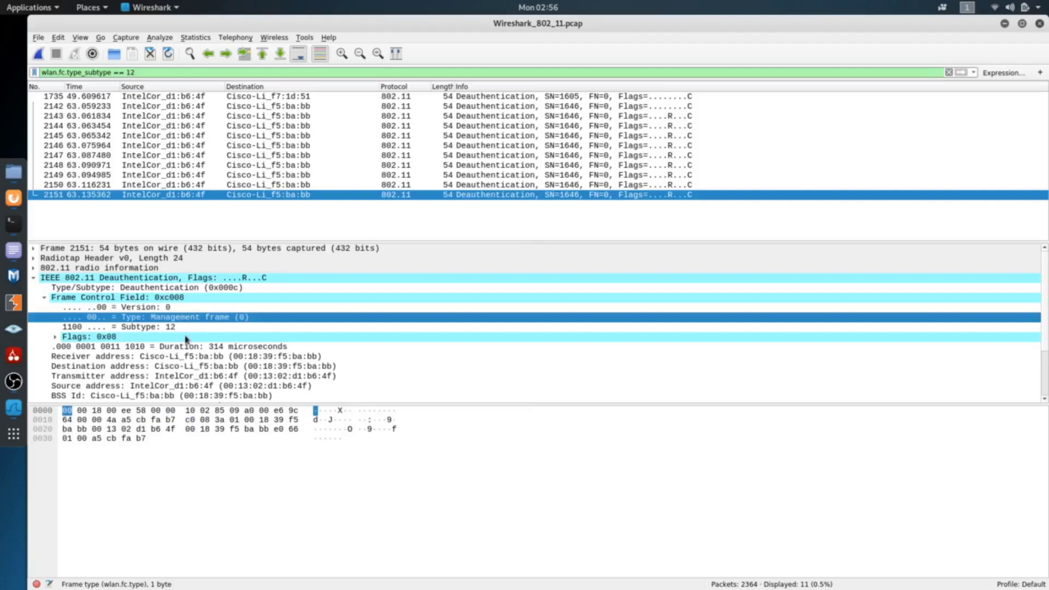
scroll(186, 339, "down", 2)
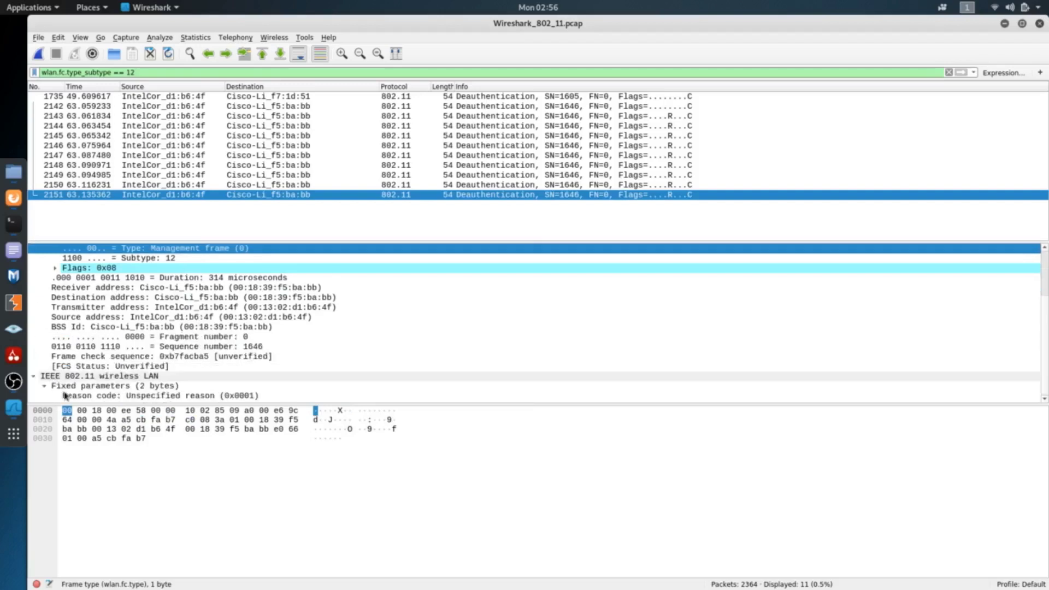
left_click(87, 397)
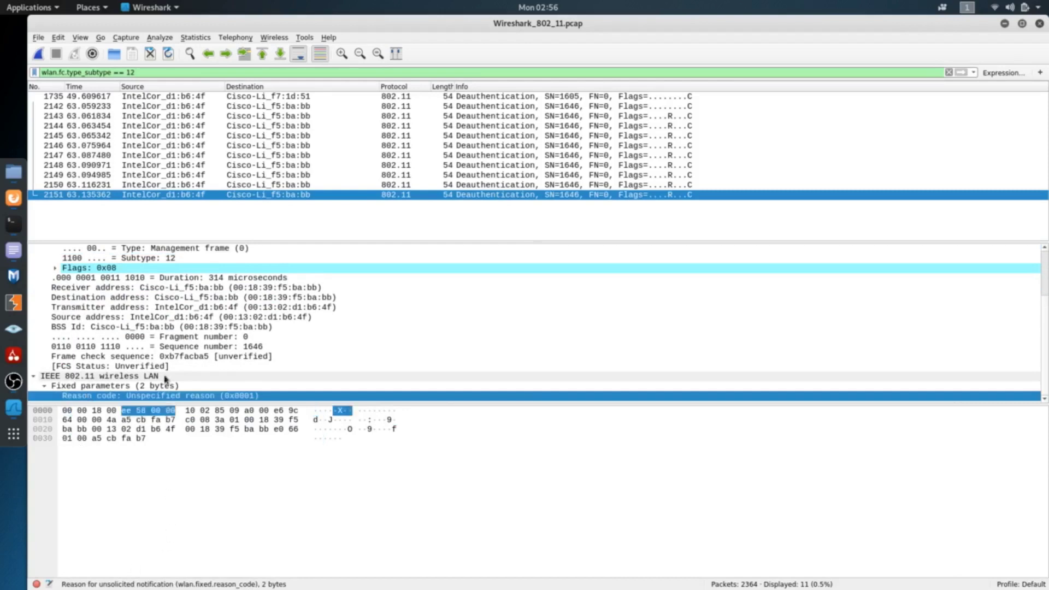